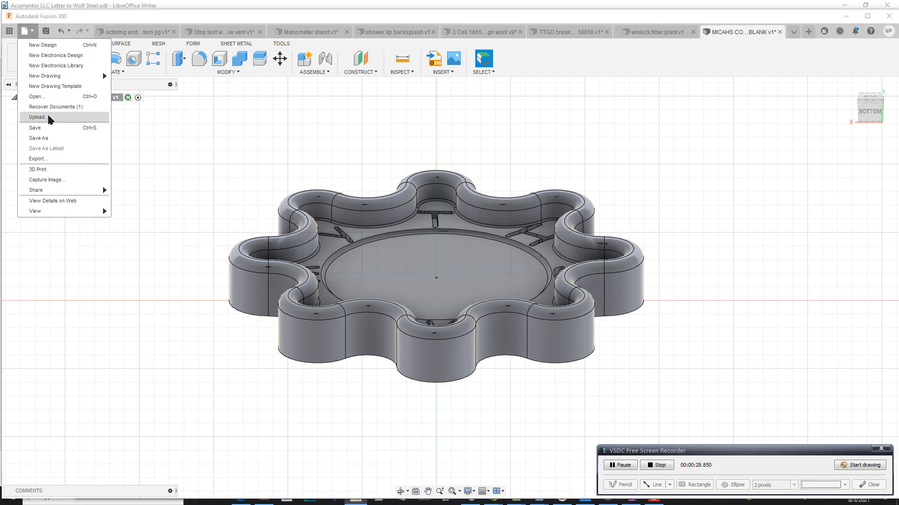
Step: Switch the coaster blank from the Design workspace to the Manufacture workspace
left_click(236, 122)
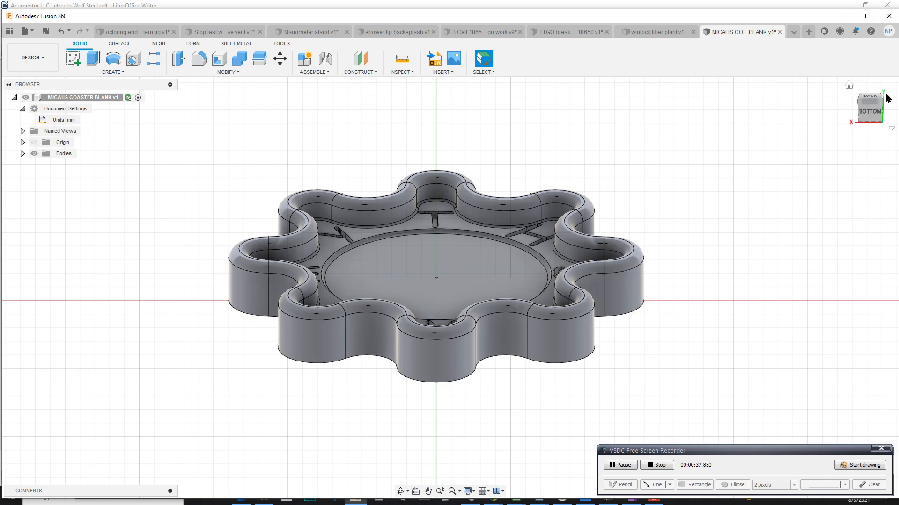
mouse_move(878, 117)
left_mouse_down()
mouse_move(882, 155)
mouse_move(865, 121)
left_mouse_up()
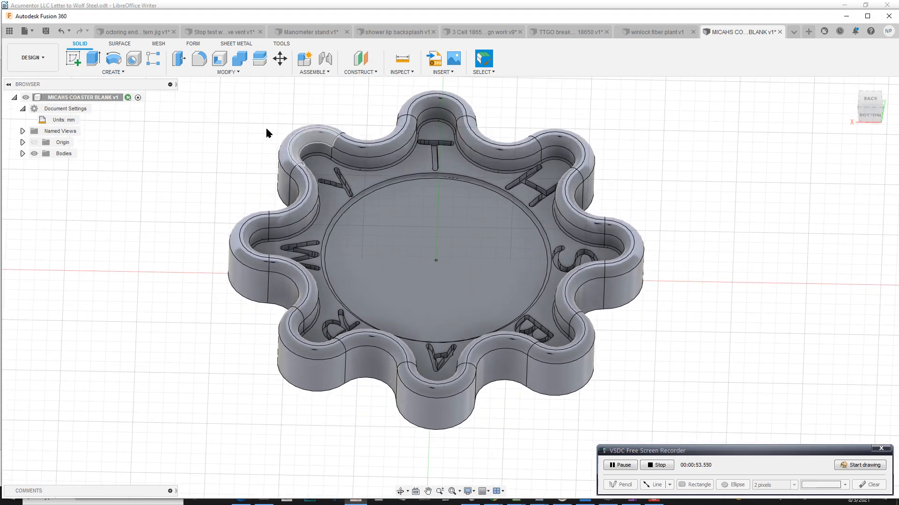
left_click_drag(555, 20, 571, 9)
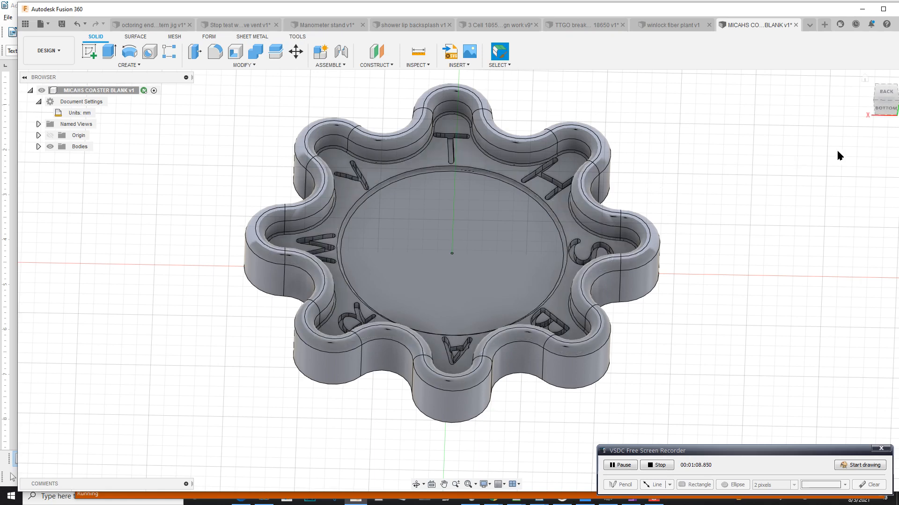
left_click_drag(787, 12, 780, 11)
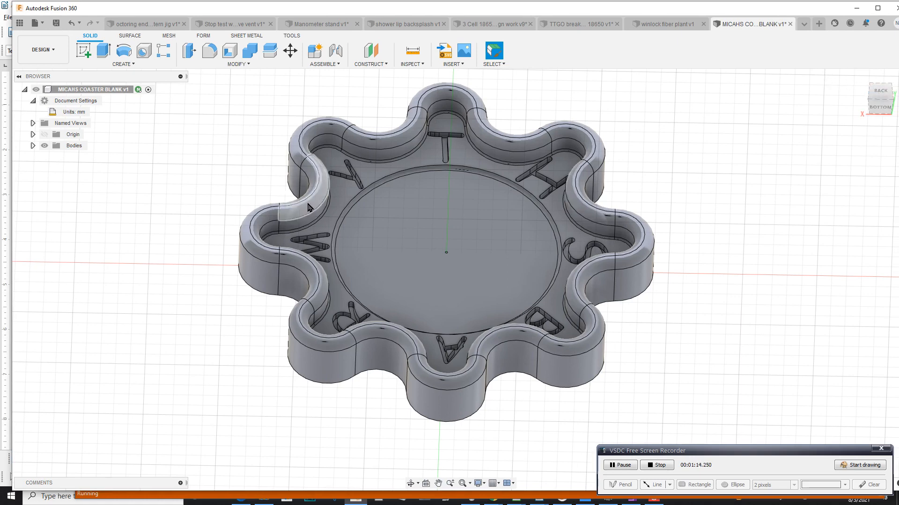
left_click(41, 55)
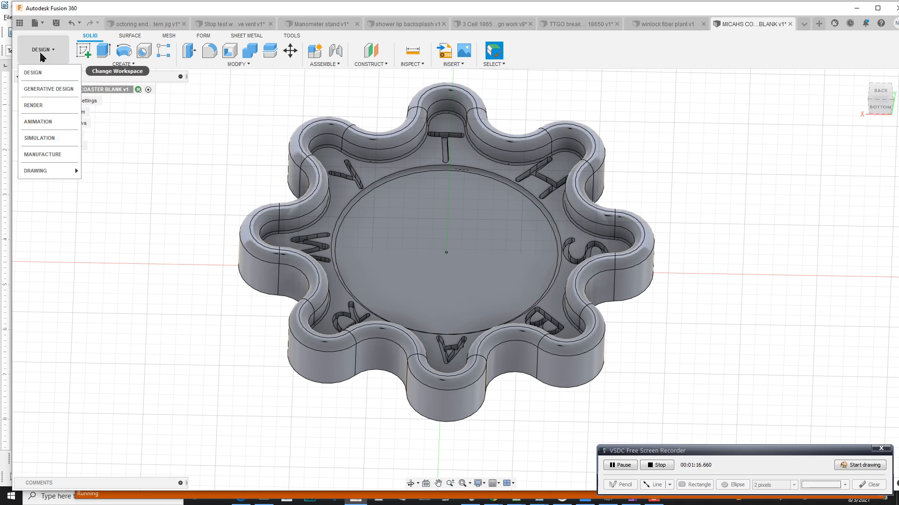
left_click(42, 155)
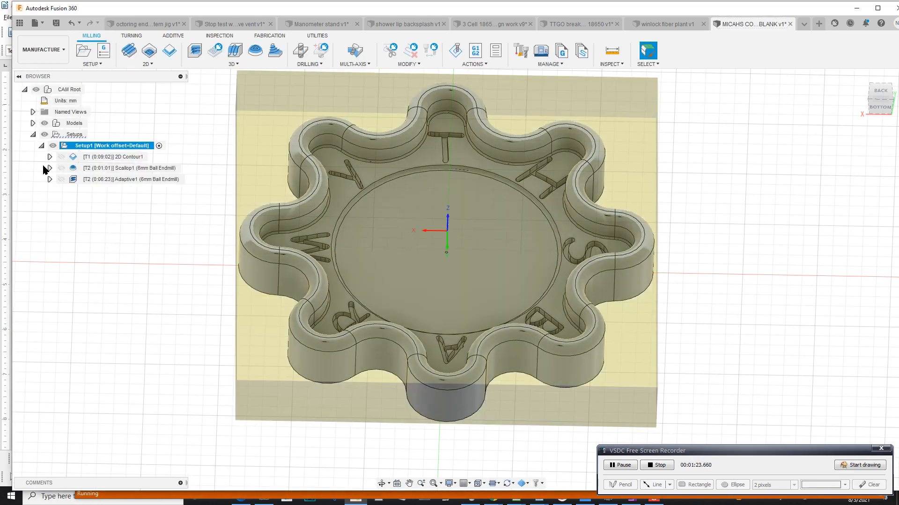
Step: Open Setup1 for editing to review its stock and work coordinate orientation, and close it
right_click(106, 150)
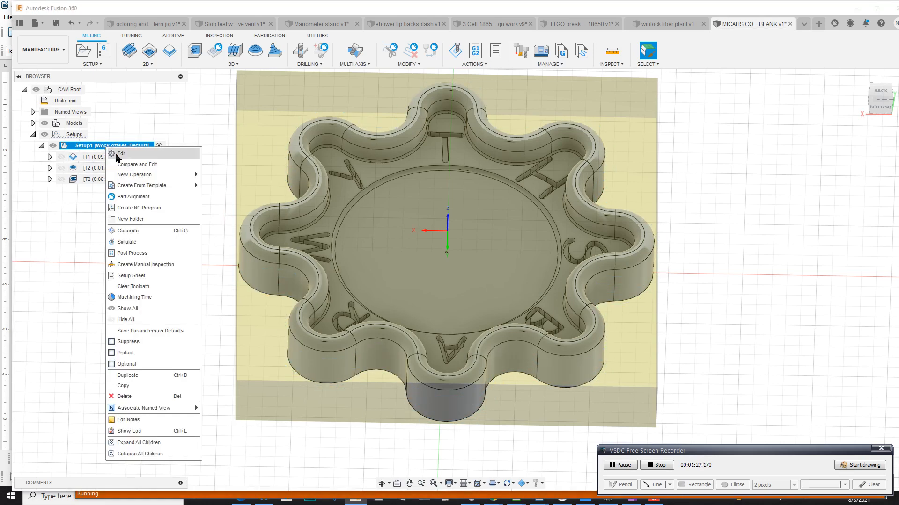
left_click(118, 155)
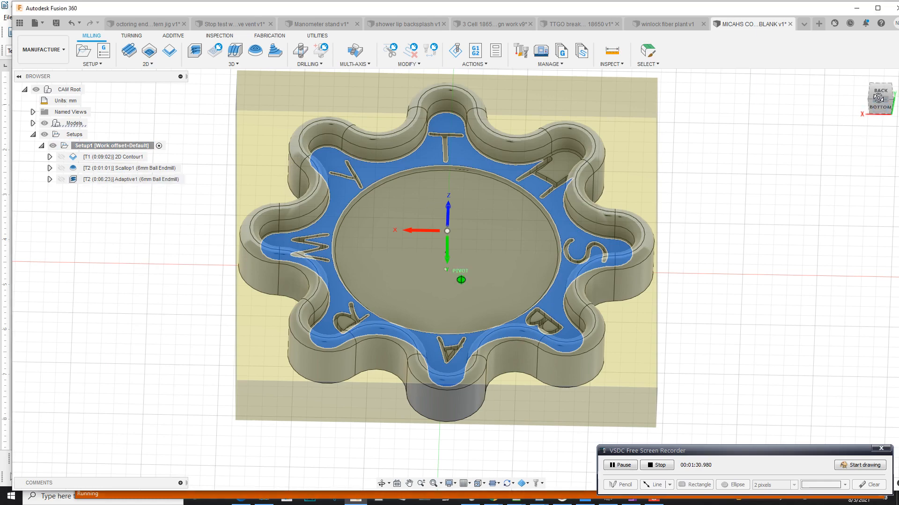
mouse_move(876, 94)
left_mouse_down()
mouse_move(874, 68)
mouse_move(879, 111)
left_mouse_up()
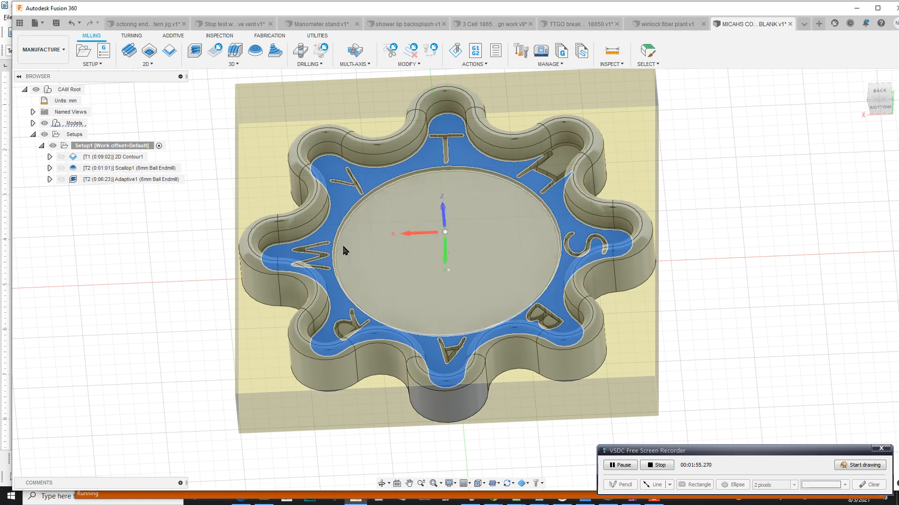
left_click(115, 182)
left_click(108, 181)
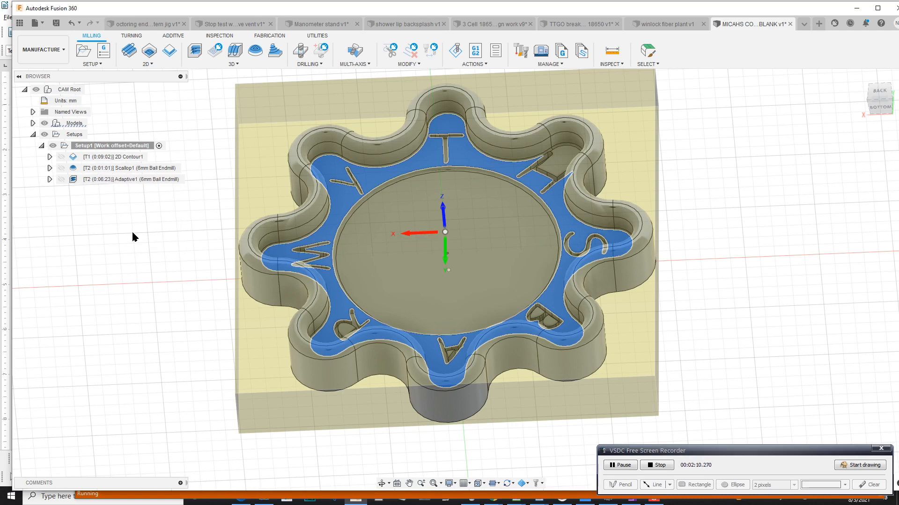
left_click_drag(100, 122, 735, 80)
left_click(745, 345)
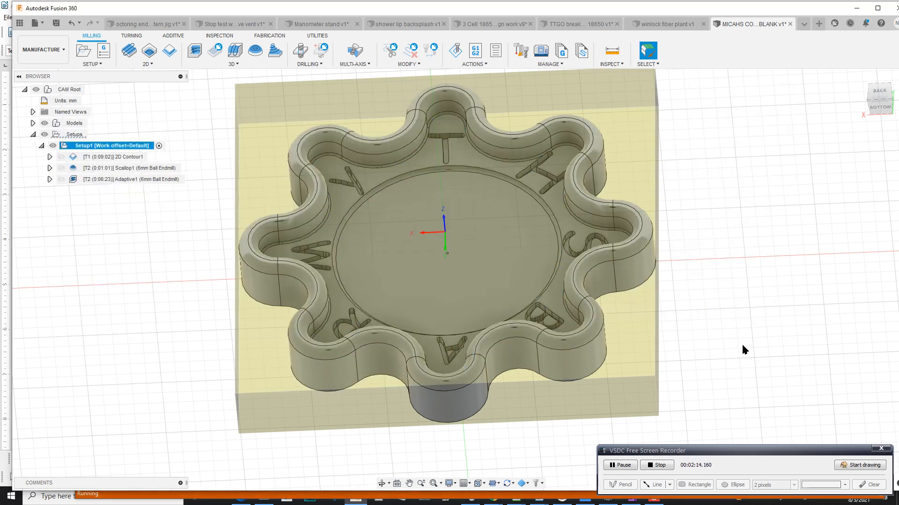
Step: Edit the Adaptive1 operation and choose the 3mm Flat Endmill from the Sample Tools - Metric library as its tool
right_click(118, 182)
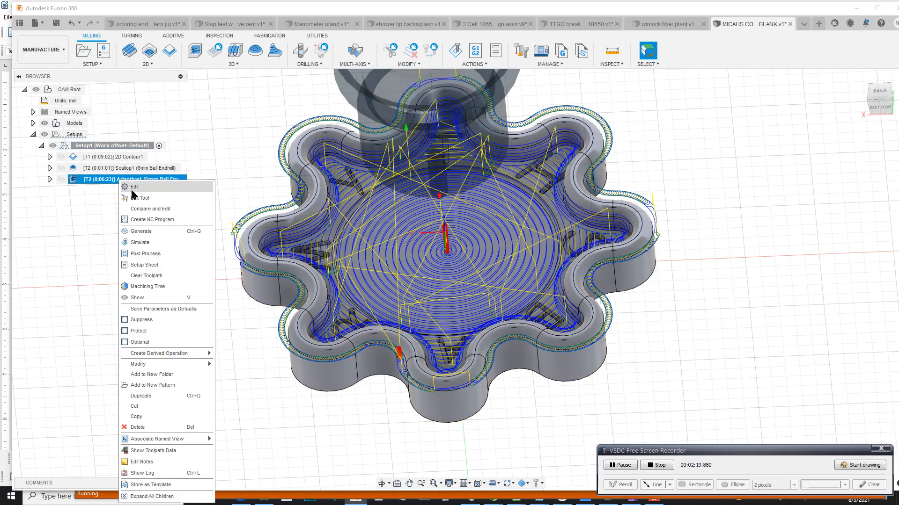
left_click(137, 193)
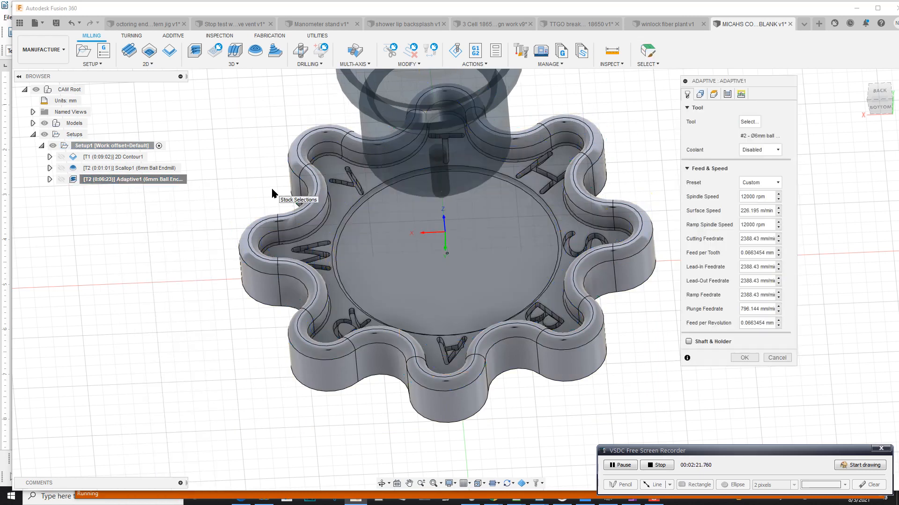
left_click(755, 125)
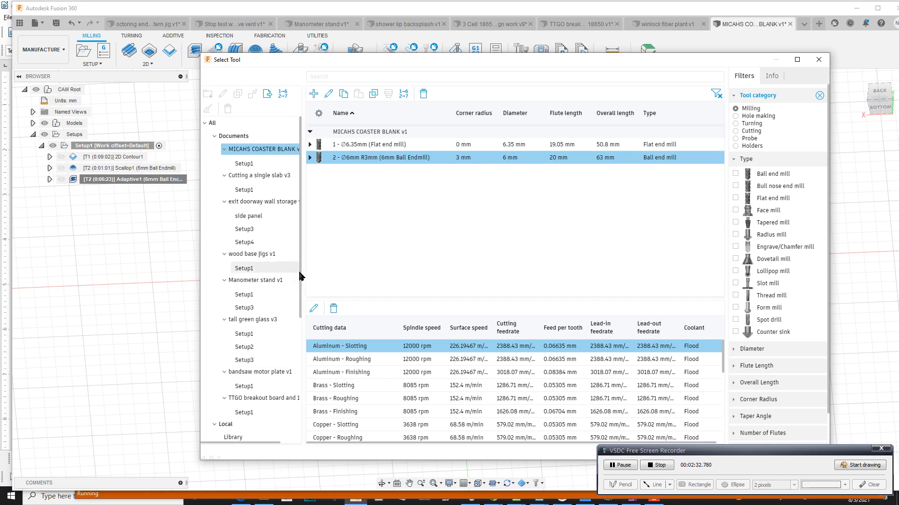
left_click_drag(301, 265, 301, 412)
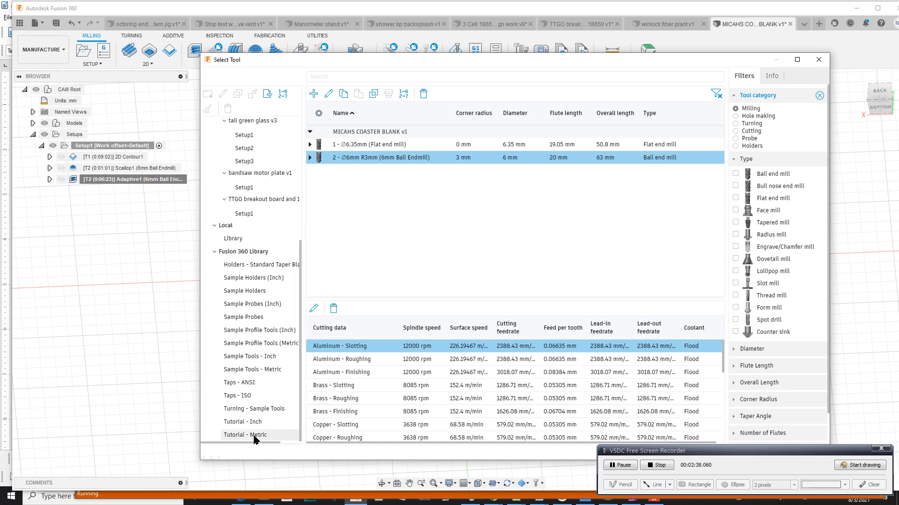
left_click(252, 369)
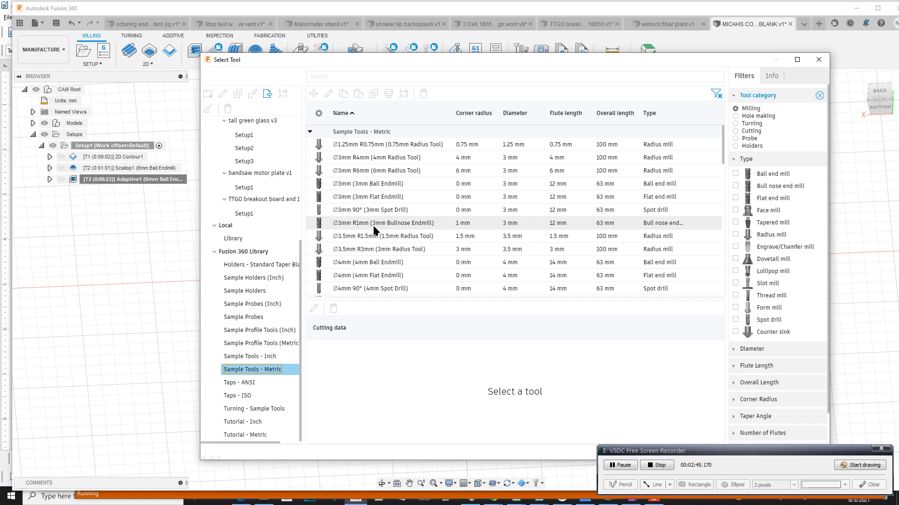
left_click(369, 198)
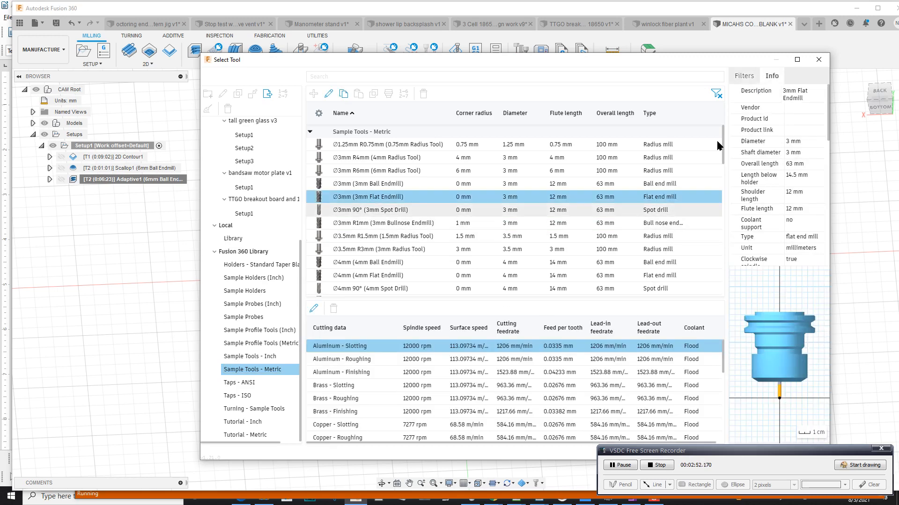
left_click_drag(711, 64, 689, 40)
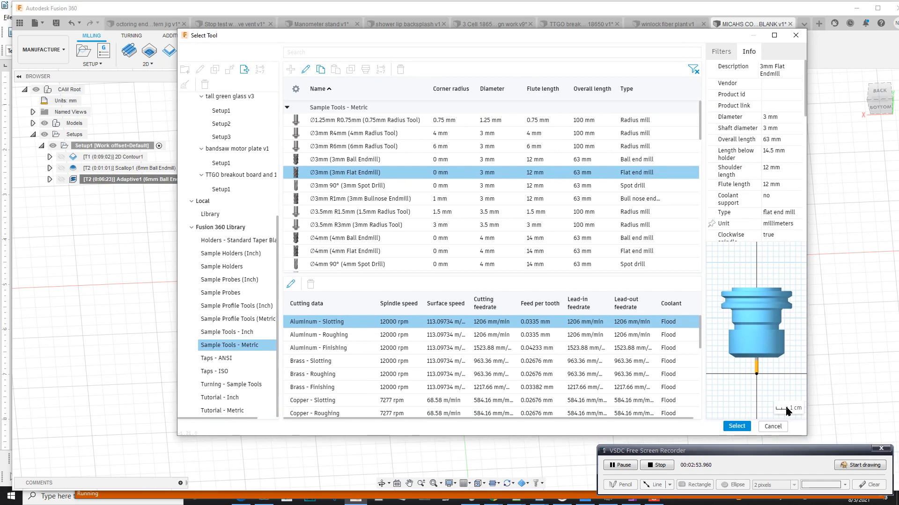
left_click(744, 426)
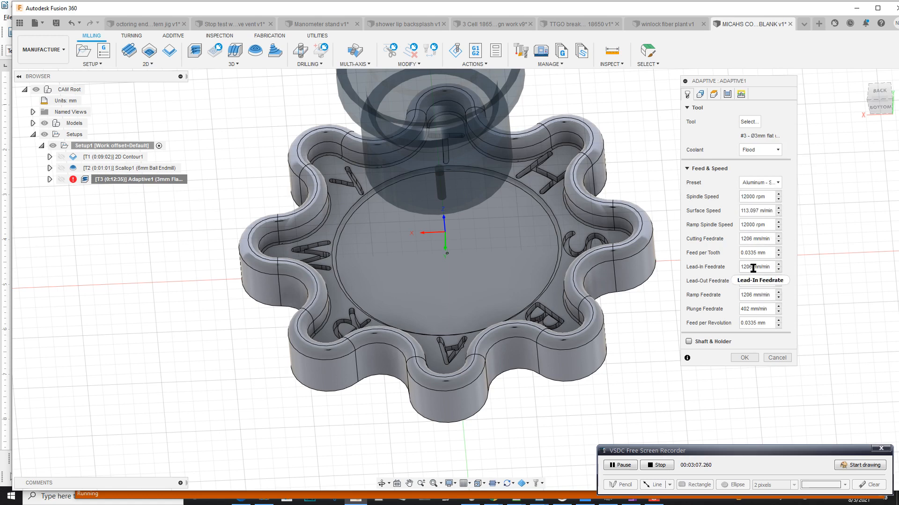
Step: Set Adaptive1's cutting feedrate to 800 mm/min and its ramp and plunge feedrates to 250 mm/min, with coolant Disabled
left_click_drag(752, 268, 736, 268)
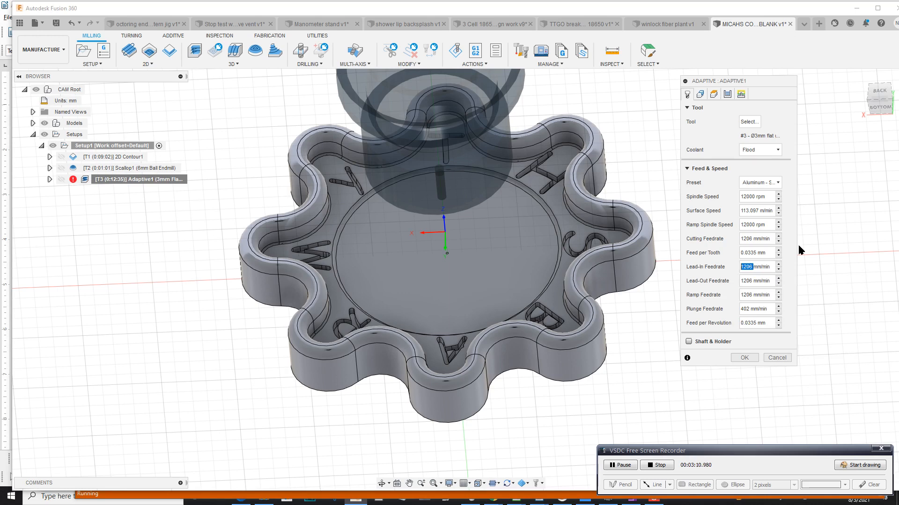
left_click_drag(752, 239, 736, 238)
type("800")
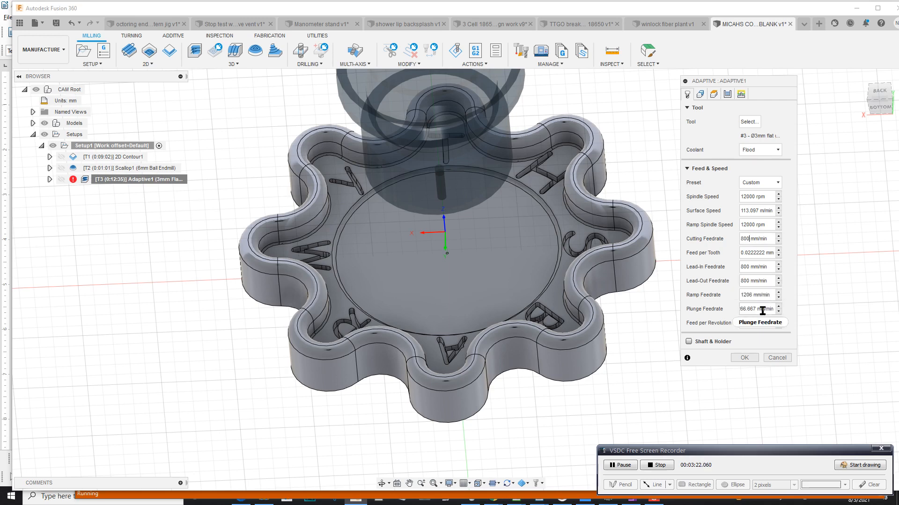
left_click_drag(750, 295, 734, 295)
type("250")
left_click_drag(755, 308, 727, 307)
type("250")
left_click(768, 307)
left_click(750, 151)
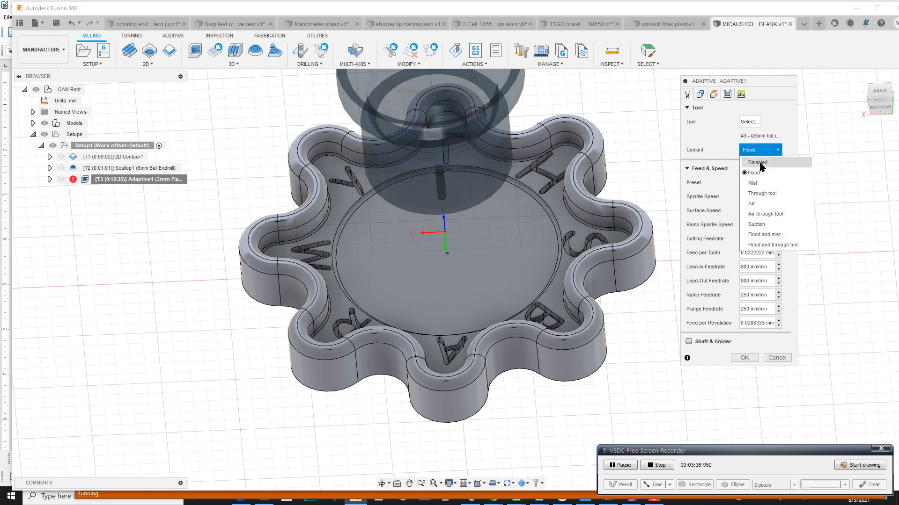
left_click(759, 163)
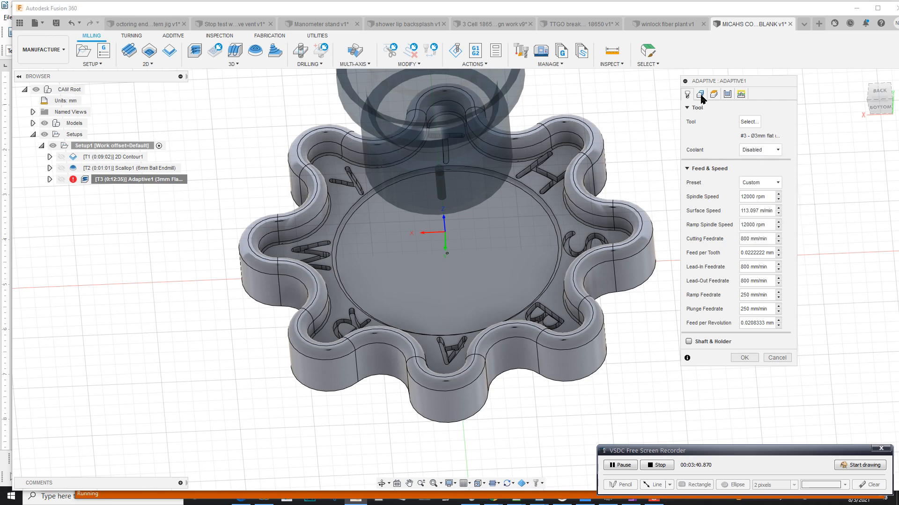
Step: Review Adaptive1's geometry and heights, turn off Stock to Leave for its passes, and try to confirm the operation
left_click(701, 96)
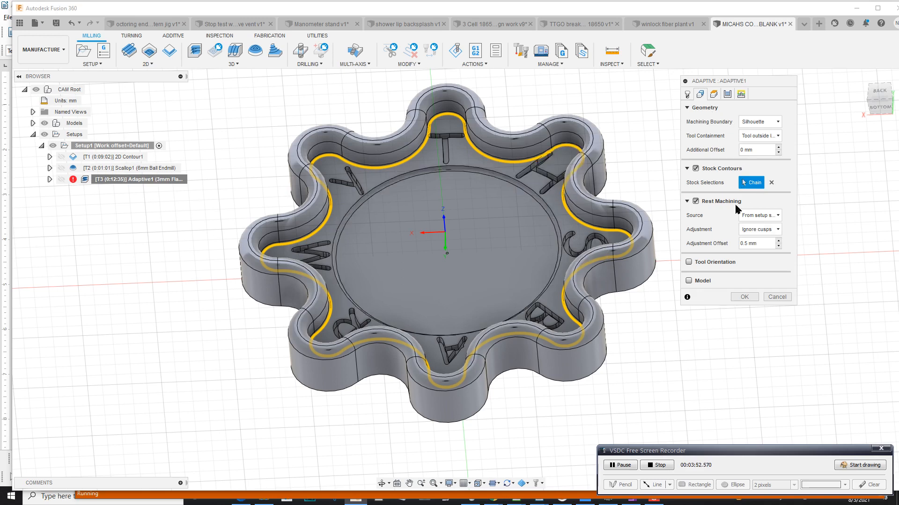
left_click(713, 96)
left_click(728, 95)
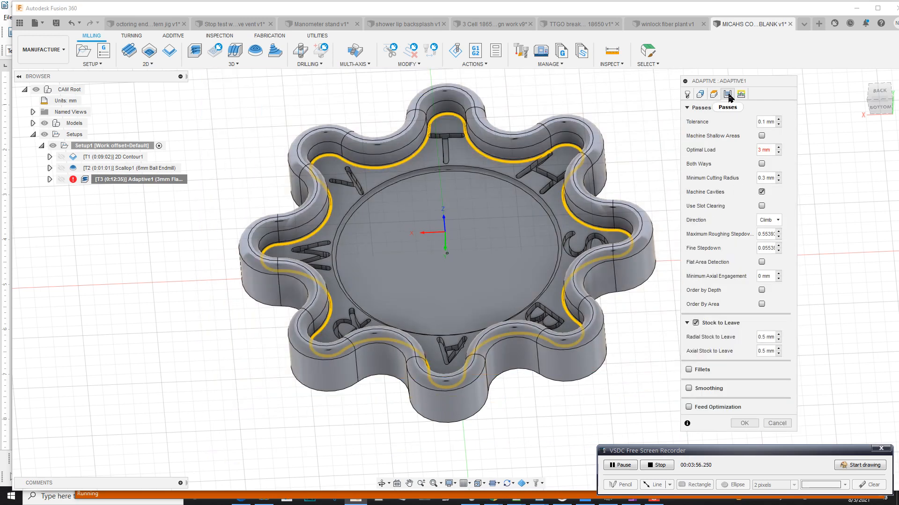
left_click(696, 323)
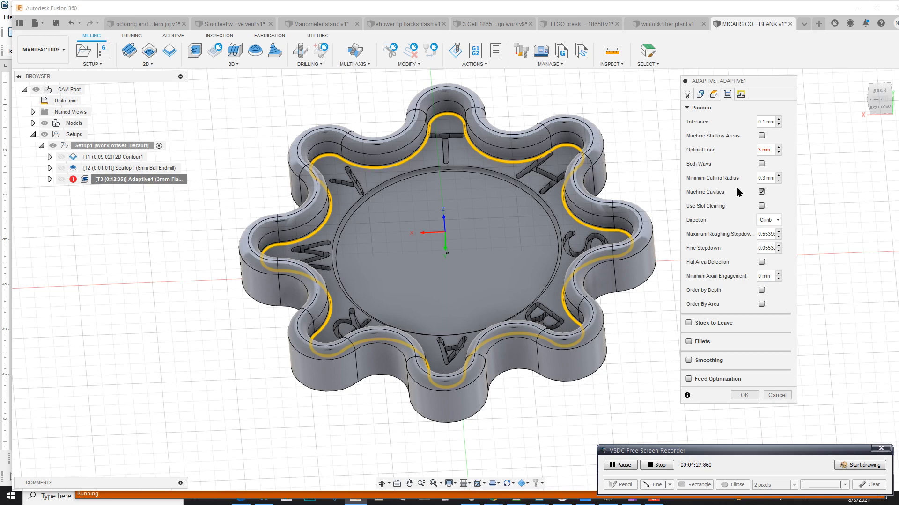
left_click(744, 395)
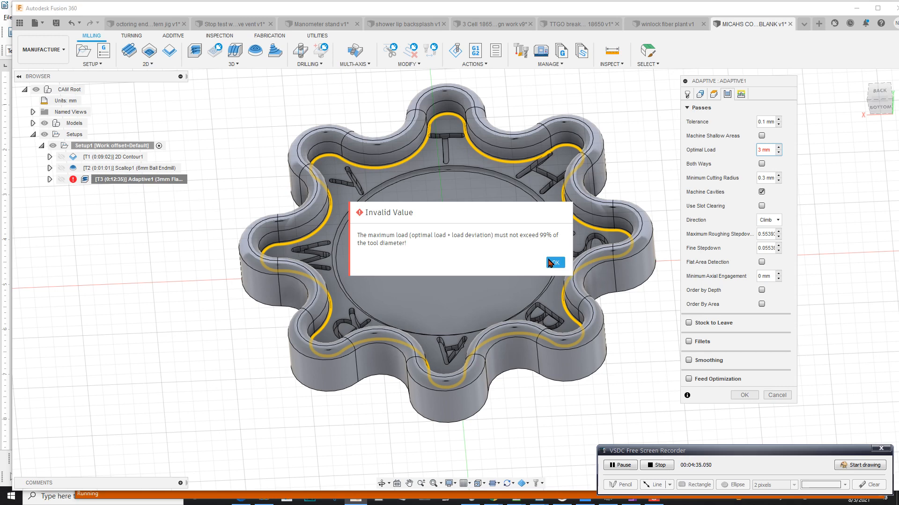
left_click(553, 263)
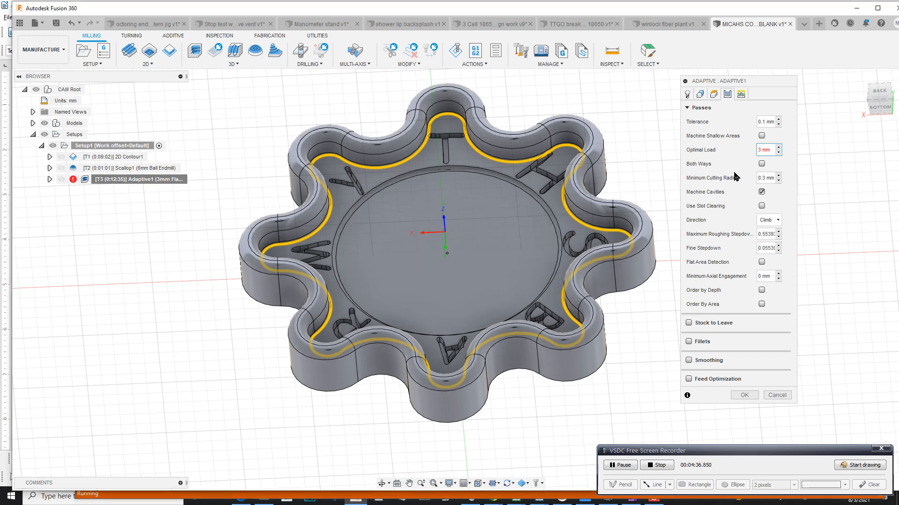
Step: Set Adaptive1's optimal load to 1 mm and confirm the operation to generate its toolpath
double_click(760, 150)
type("1.")
double_click(758, 149)
type("1")
left_click(749, 396)
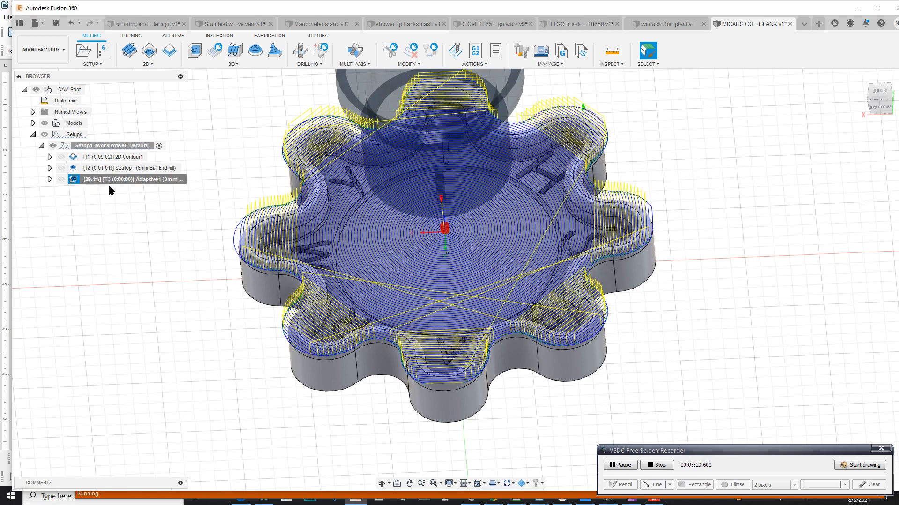
Step: Examine the Adaptive1 toolpath while it generates, and check the CPU utilization in Task Manager
left_click(880, 108)
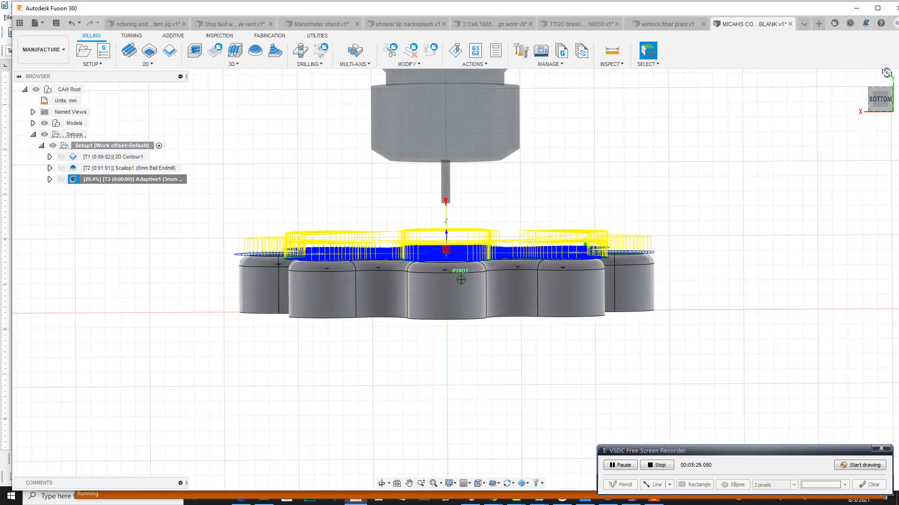
mouse_move(886, 74)
left_mouse_down()
mouse_move(861, 111)
mouse_move(848, 105)
left_mouse_up()
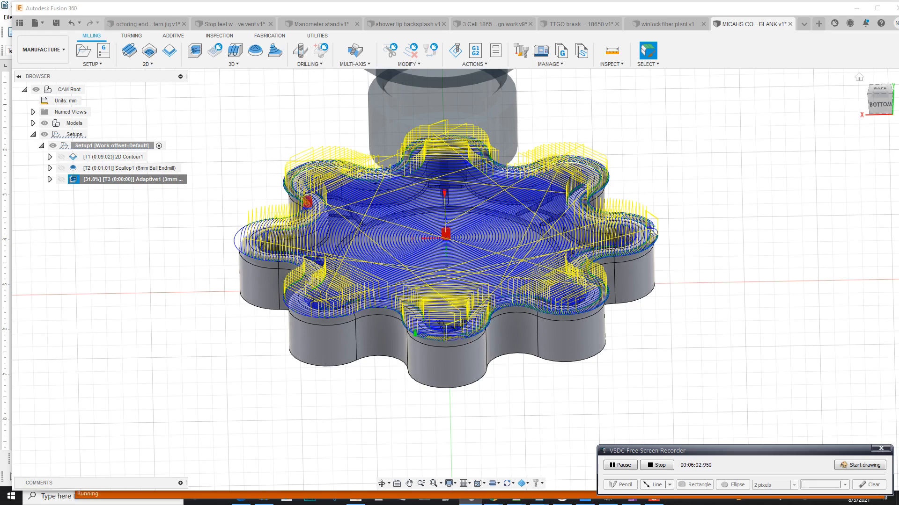
key("ctrl+shift+Escape")
left_click_drag(251, 167, 691, 93)
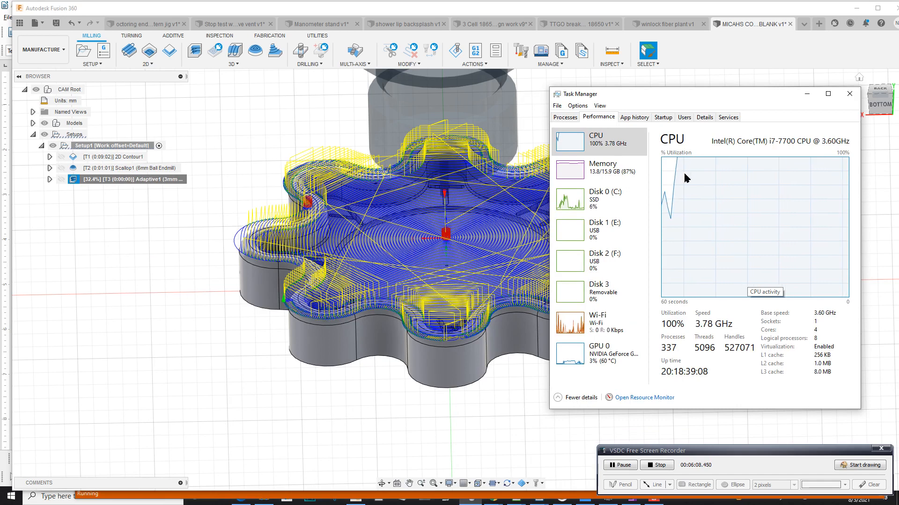
left_click_drag(685, 97, 89, 194)
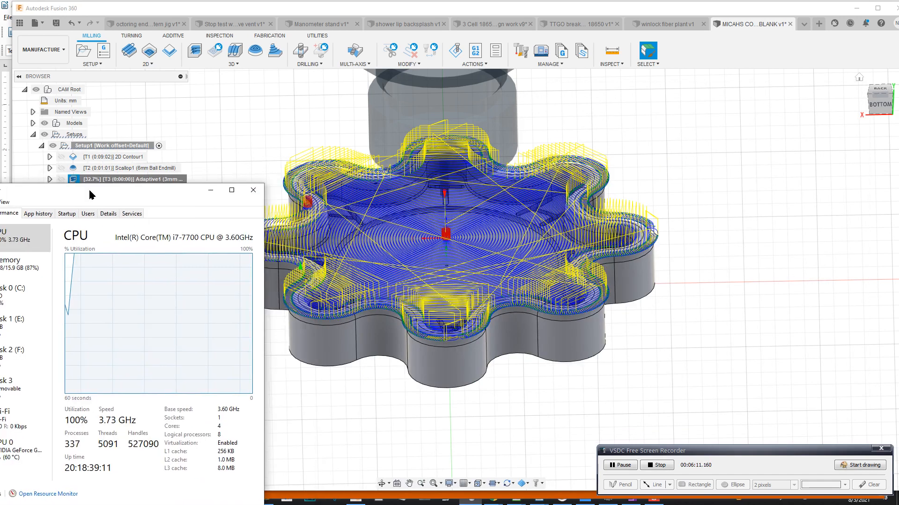
left_click(210, 190)
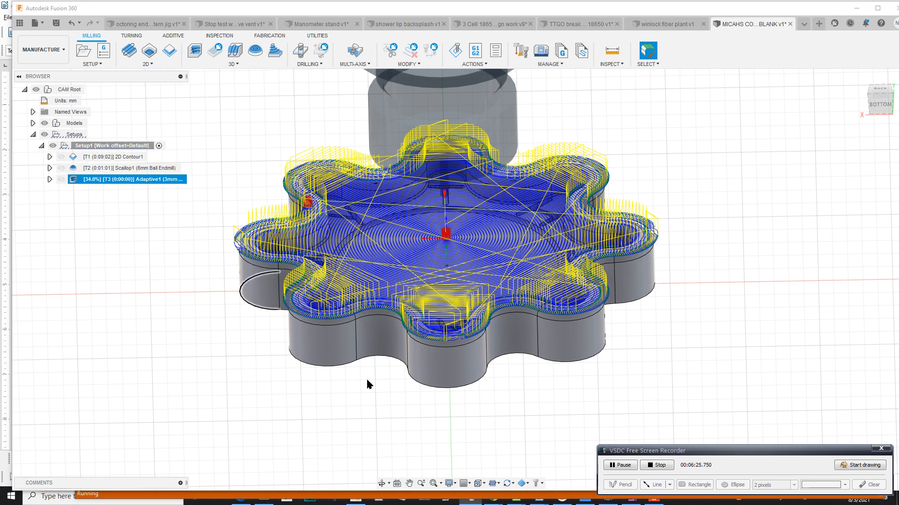
left_click(660, 465)
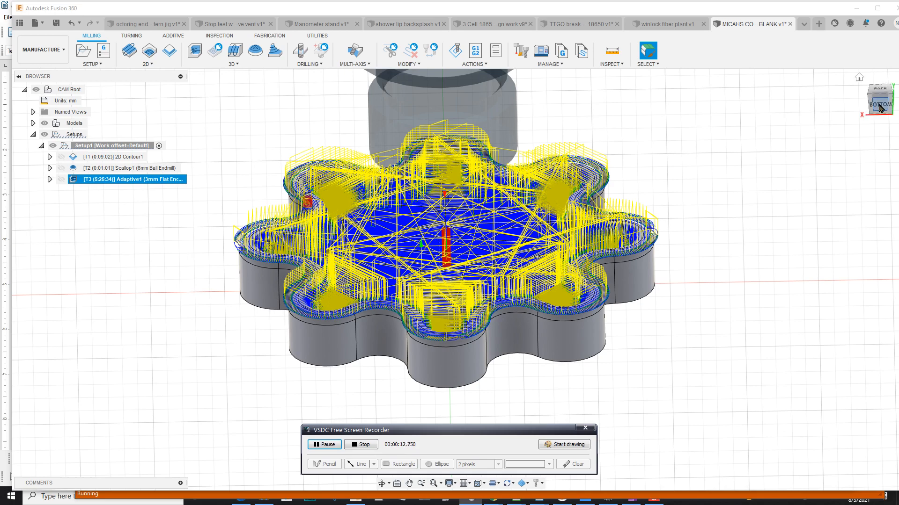
Step: Start a simulation of the Adaptive1 toolpath and review its position, operation and verification information
middle_click_drag(404, 186, 427, 76, "shift")
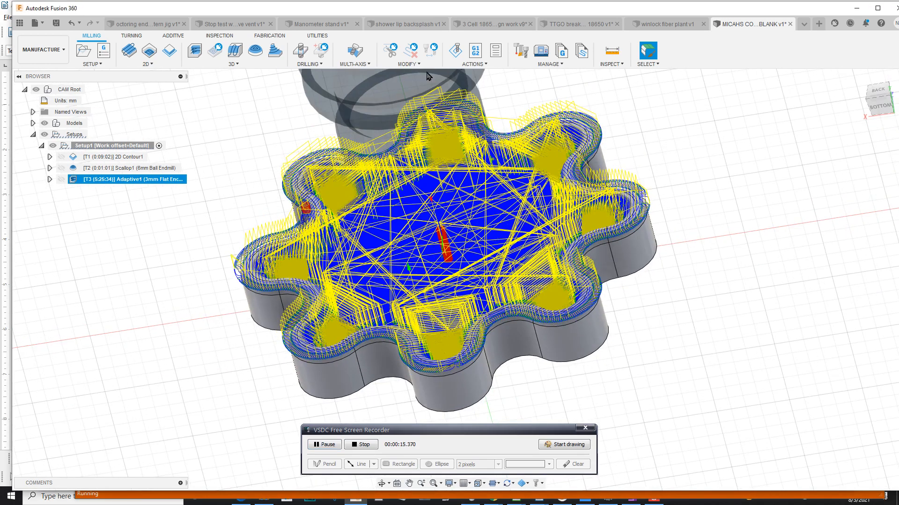
left_click(455, 52)
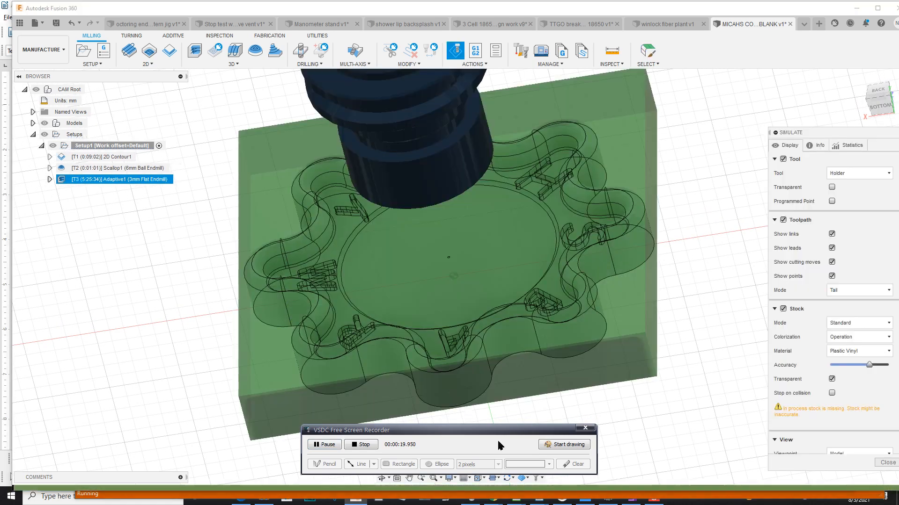
left_click_drag(500, 431, 197, 380)
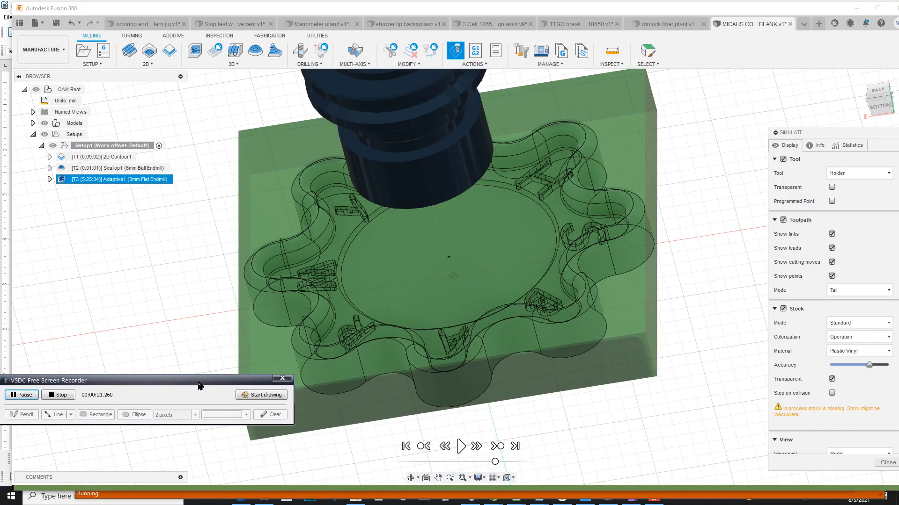
left_click(460, 446)
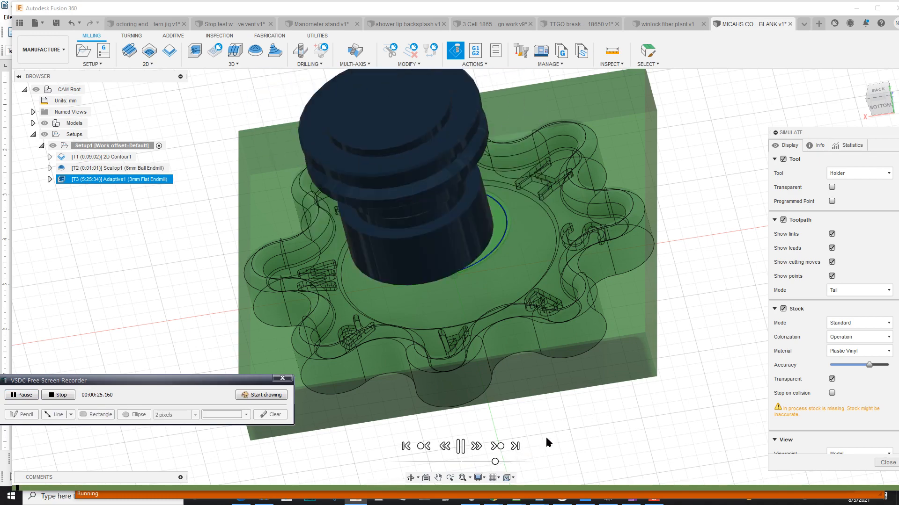
left_click(819, 146)
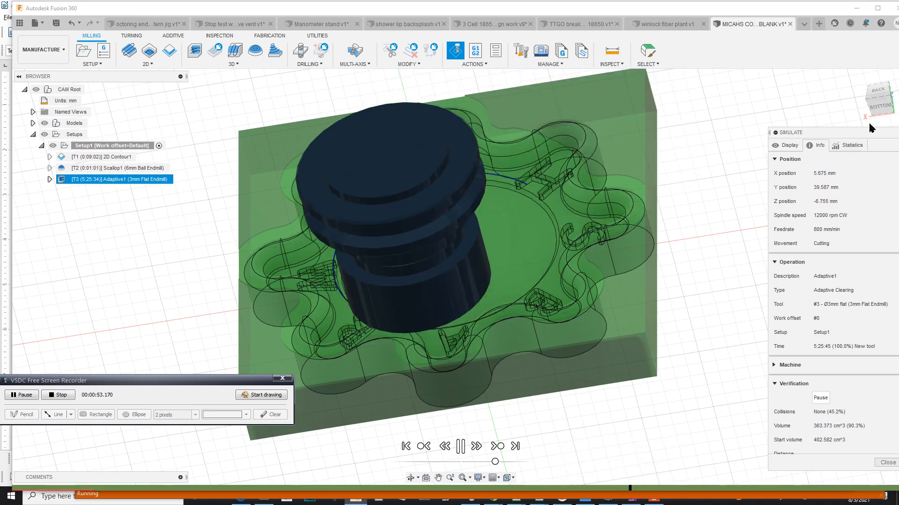
Step: Raise the model opacity to maximum, inspect the Adaptive1 simulation at several points up to near its end, and close it
left_click_drag(870, 110, 885, 215)
left_click_drag(786, 145, 728, 131)
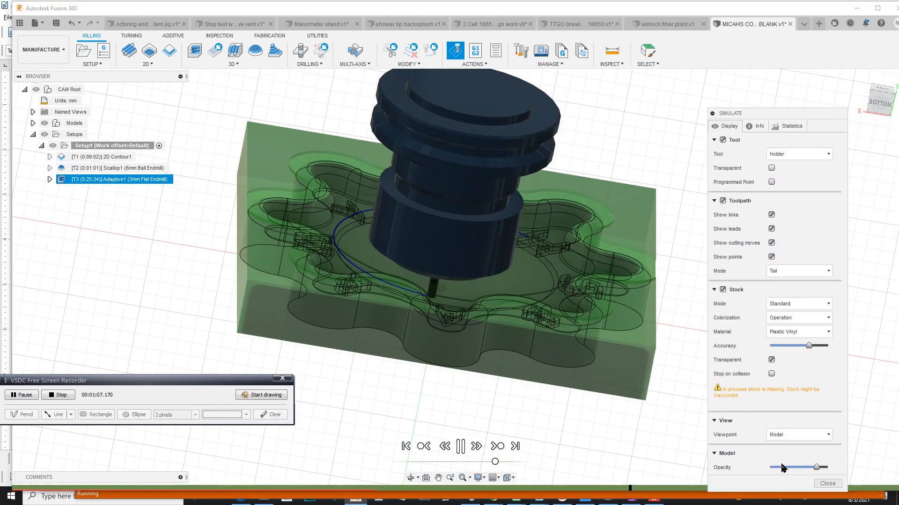
left_click_drag(819, 469, 832, 469)
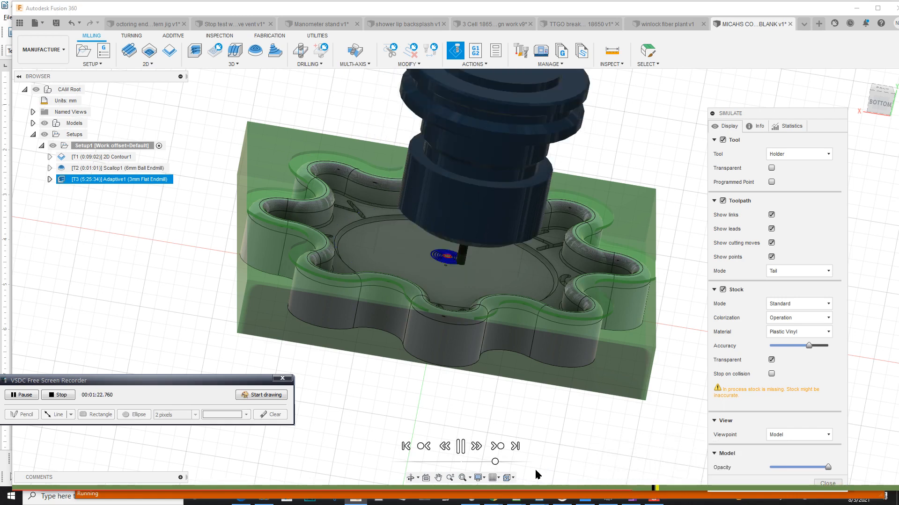
left_click(461, 450)
left_click(461, 449)
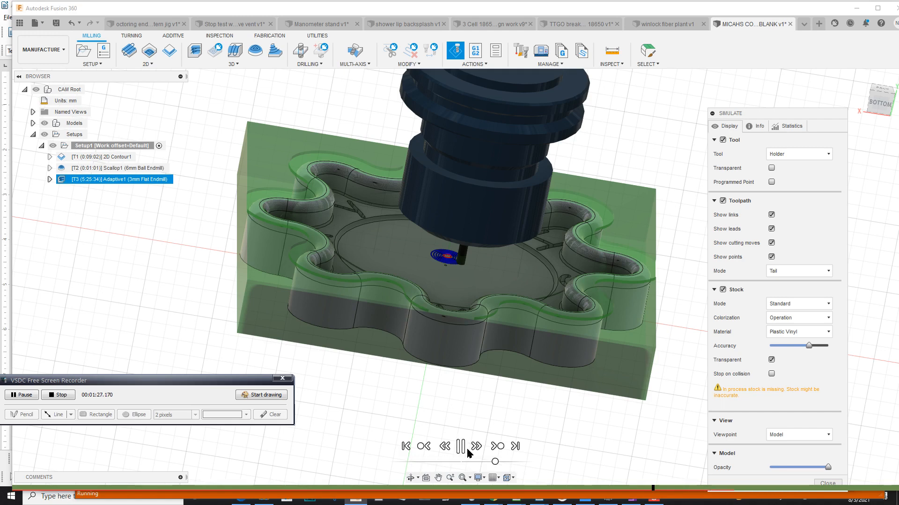
left_click(724, 489)
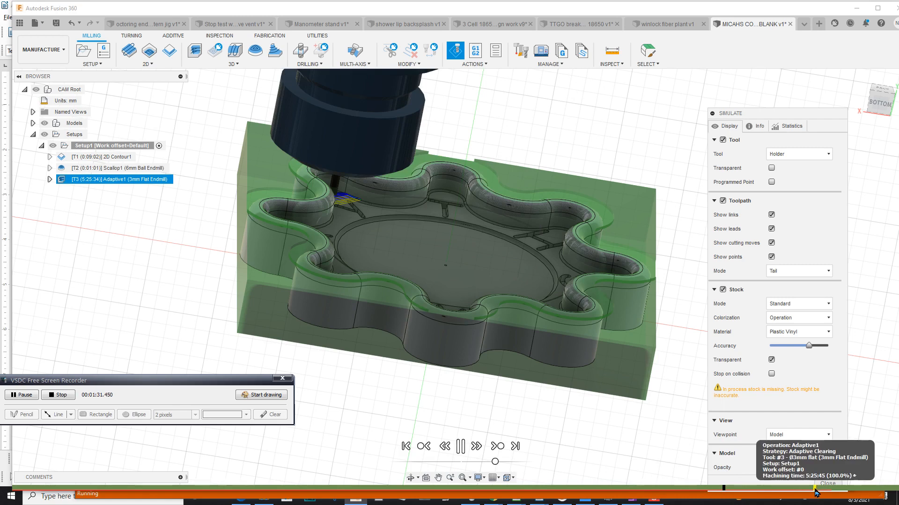
left_click(814, 490)
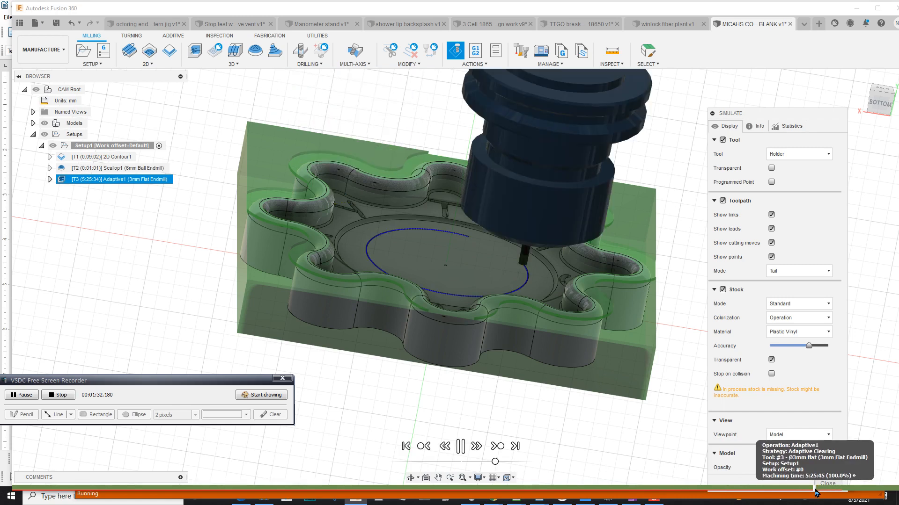
left_click(880, 491)
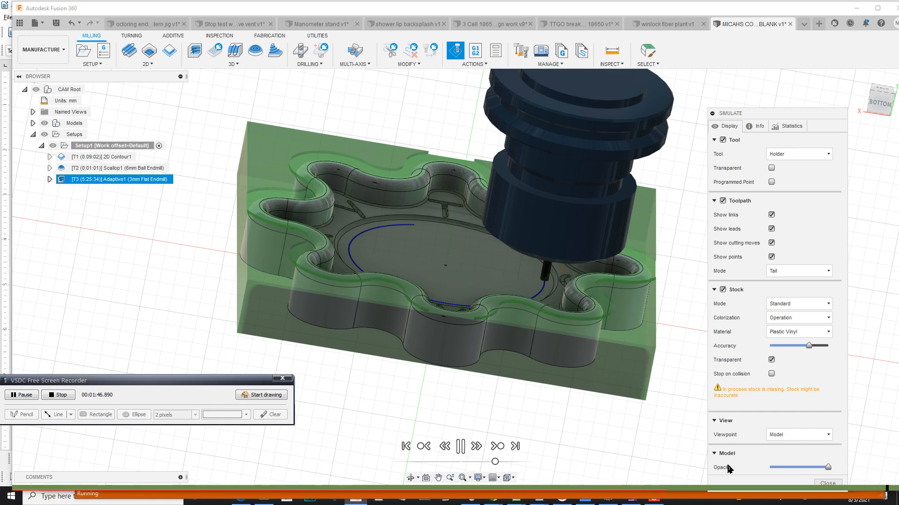
left_click(827, 483)
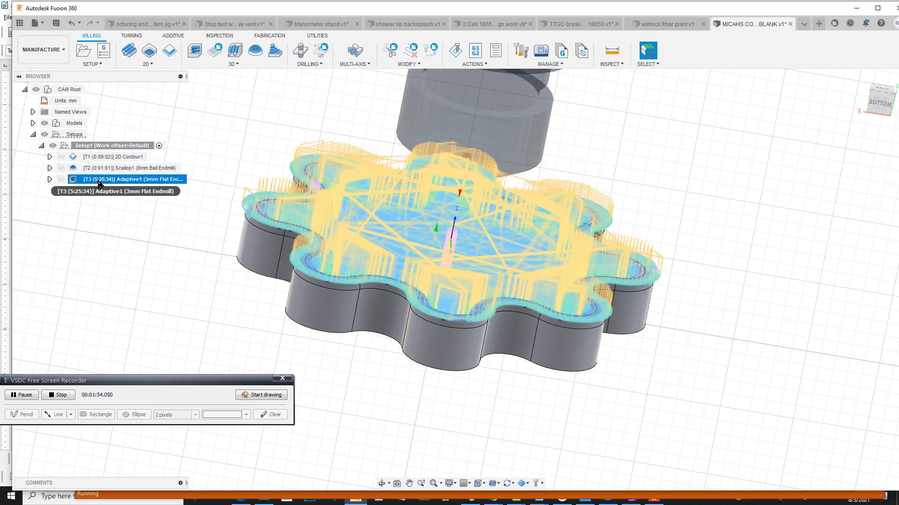
Step: Move Adaptive1 ahead of 2D Contour1 so it runs first in Setup1
left_click_drag(98, 179, 92, 156)
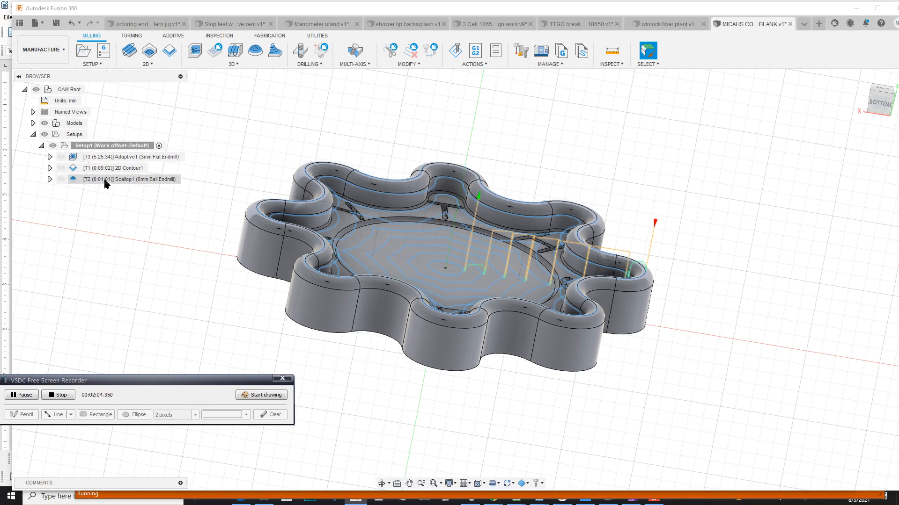
Step: Change Scallop1's tool to the 3mm Ball Endmill from Sample Tools - Metric and set its coolant to Disabled
right_click(106, 184)
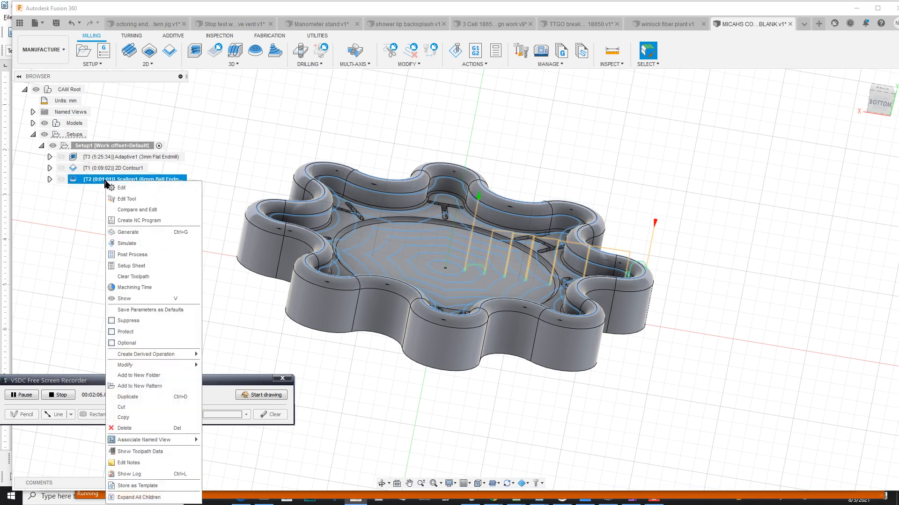
left_click(121, 188)
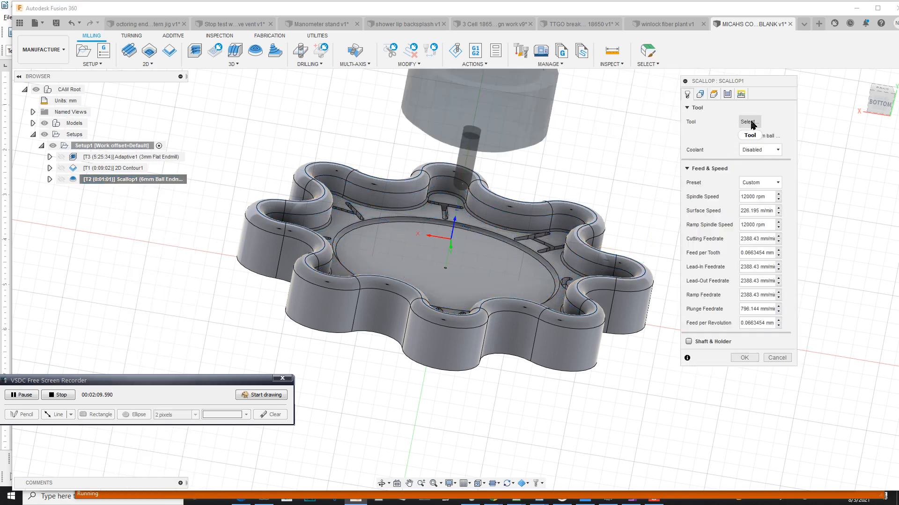
left_click(750, 123)
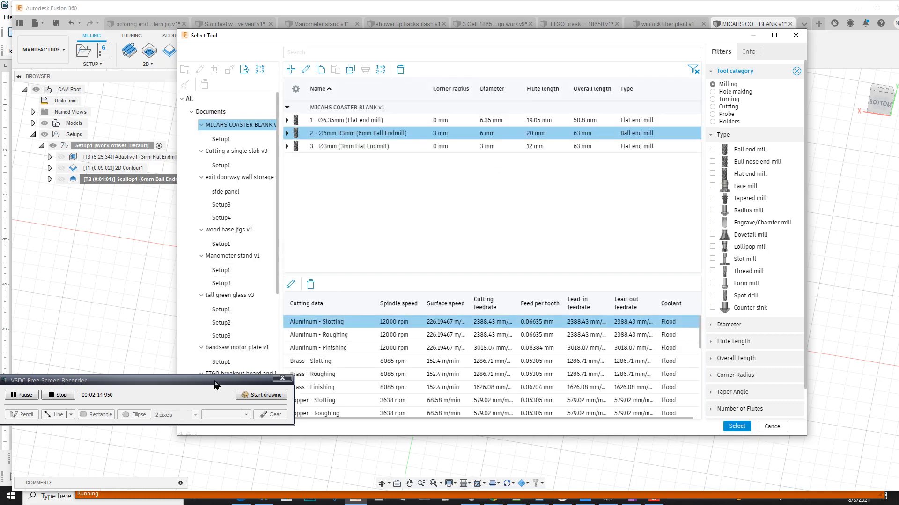
left_click_drag(215, 385, 227, 435)
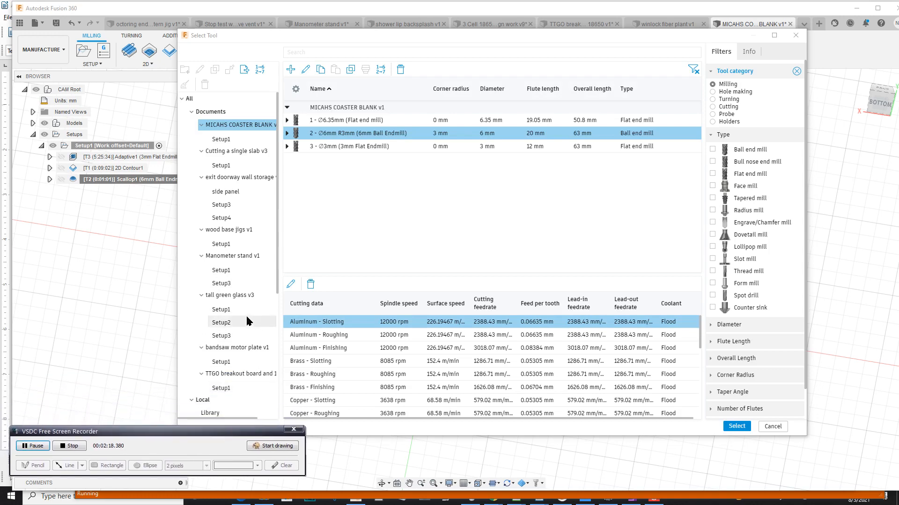
scroll(242, 315, "down", 3)
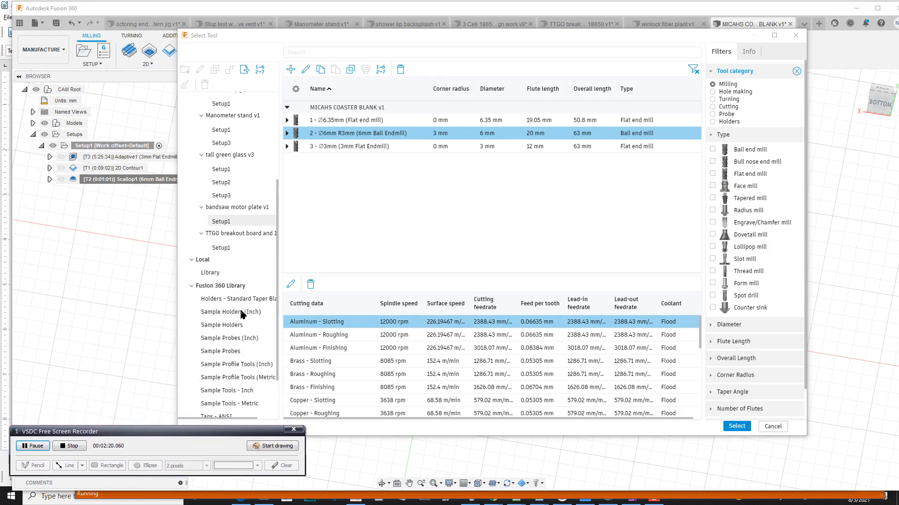
scroll(242, 367, "down", 1)
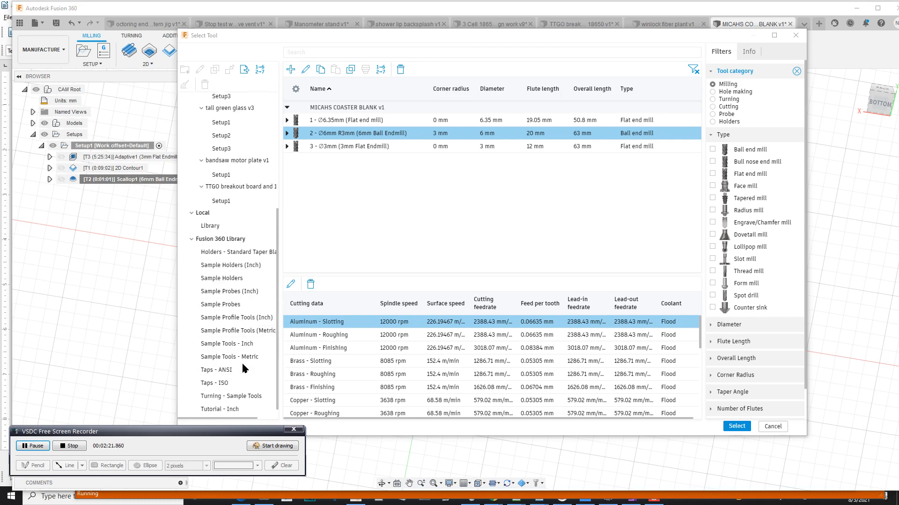
left_click(218, 357)
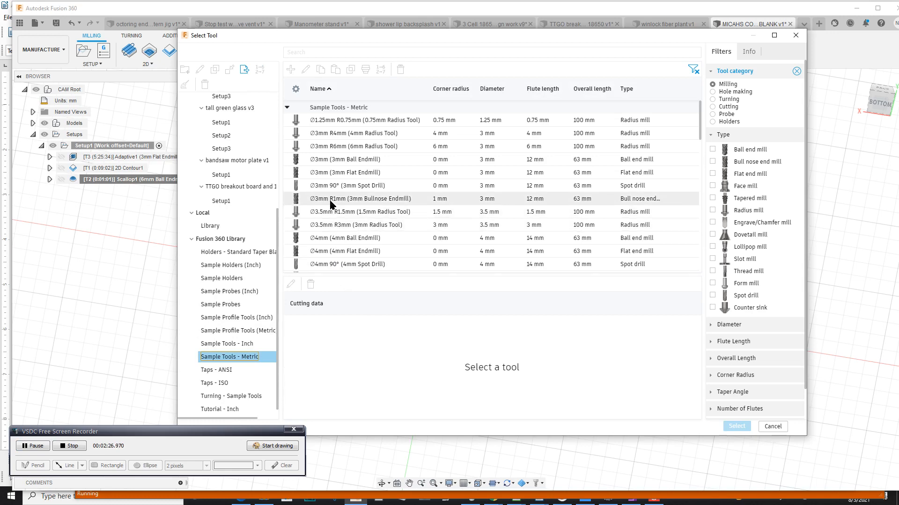
left_click(337, 160)
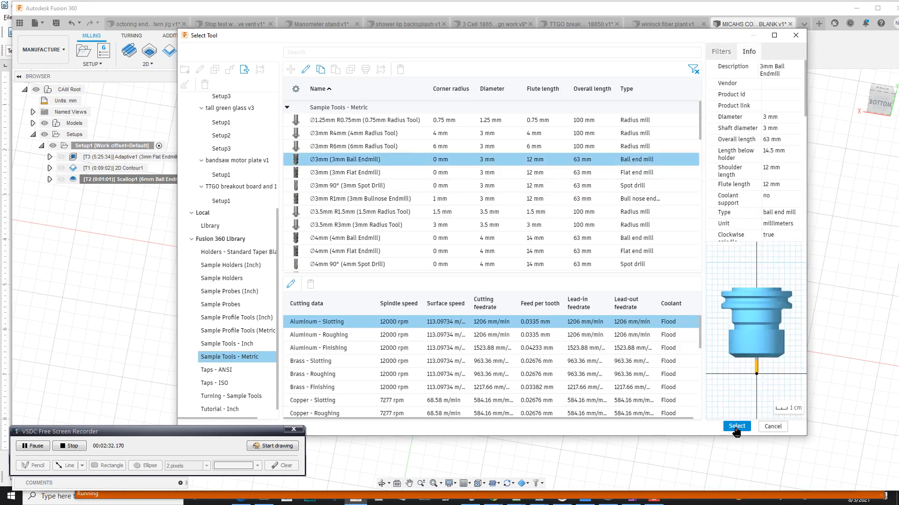
left_click(737, 426)
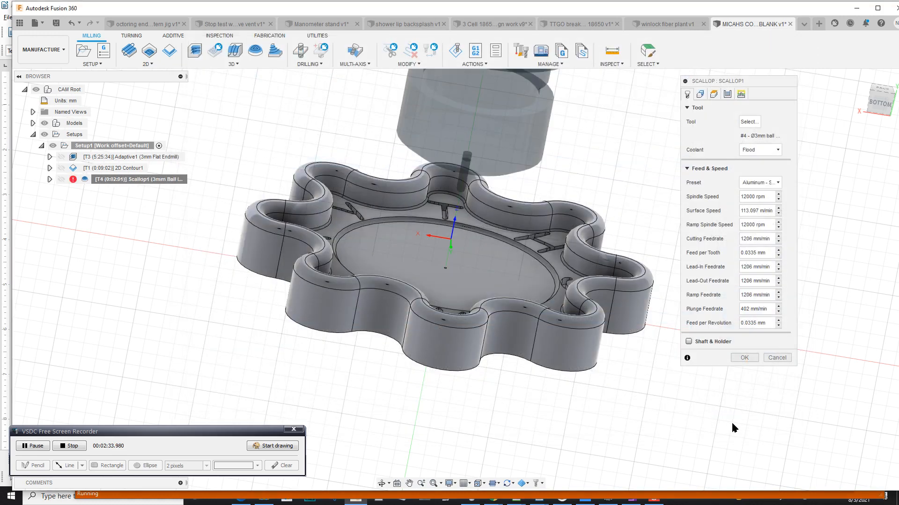
left_click(759, 150)
left_click(755, 164)
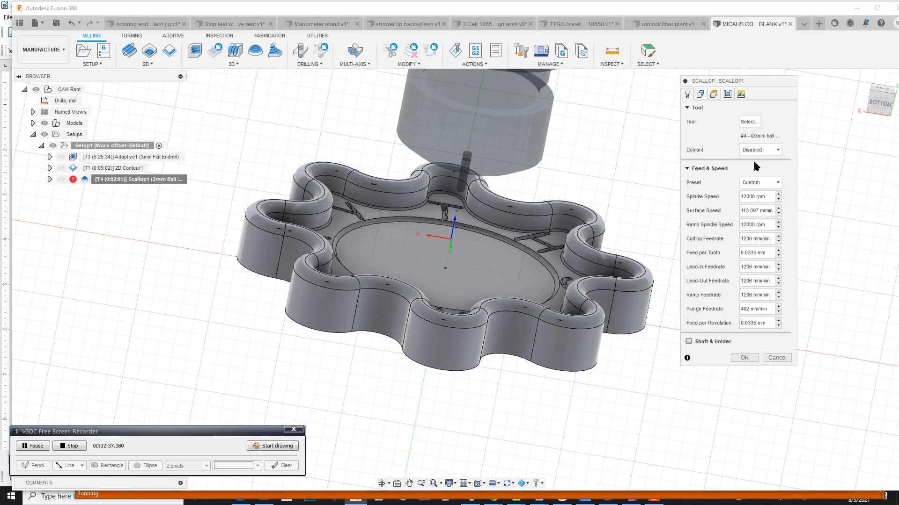
Step: Set Scallop1's machining boundary to Silhouette and confirm the operation to generate its toolpath
left_click(700, 95)
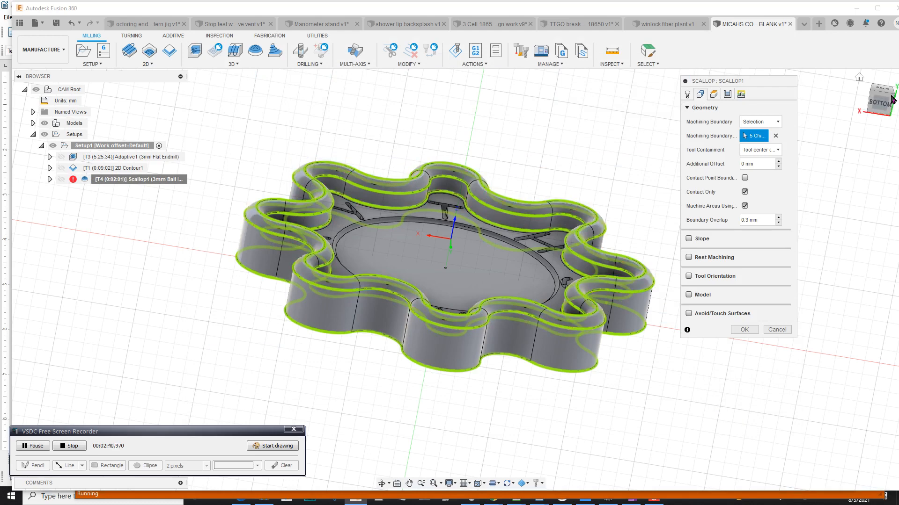
left_click_drag(882, 107, 888, 109)
left_click(764, 123)
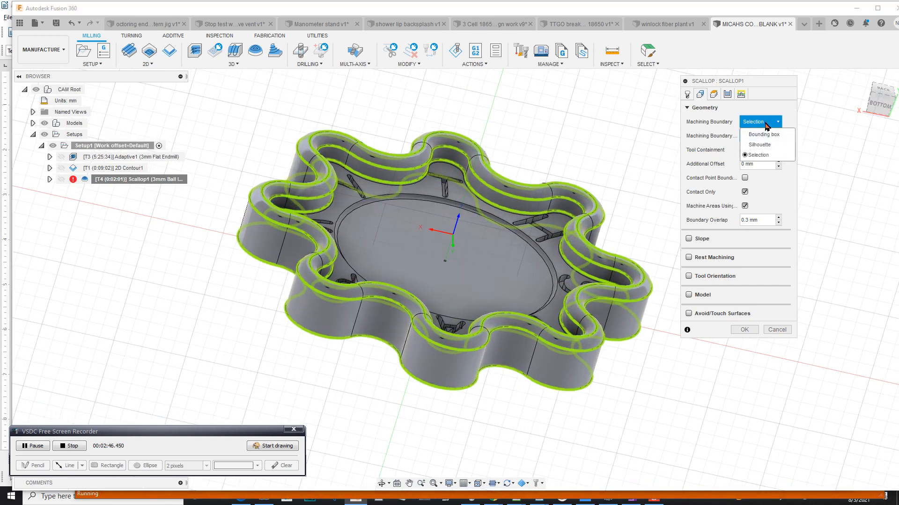
left_click(765, 145)
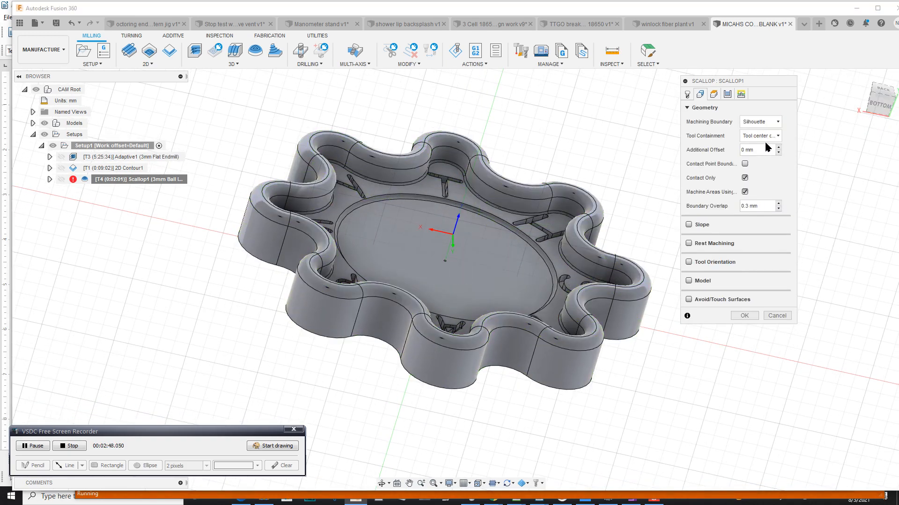
left_click_drag(877, 109, 883, 109)
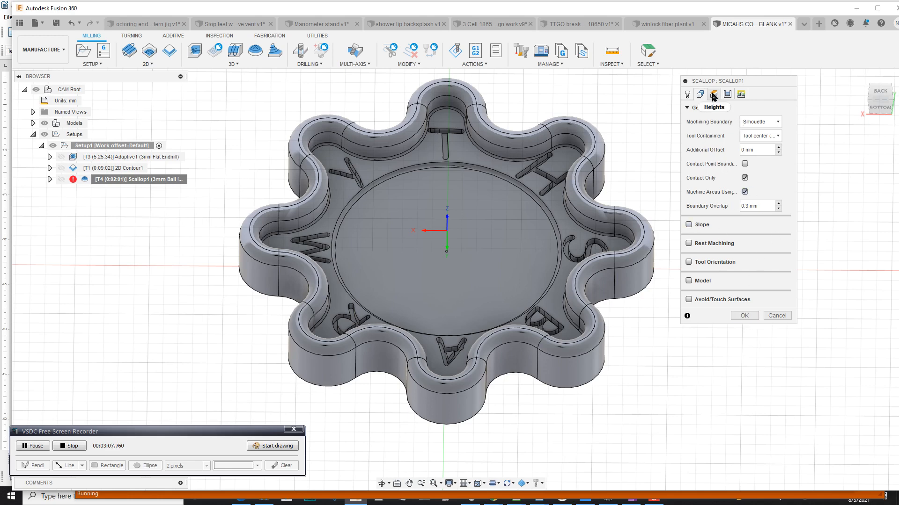
left_click(750, 318)
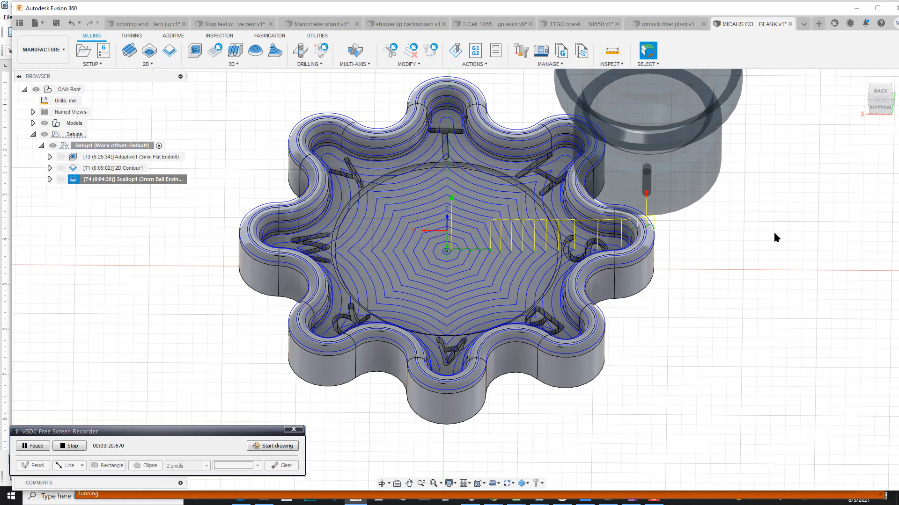
Step: Set Scallop1's stepover to 1 mm and confirm the operation to regenerate its toolpath
left_click(880, 108)
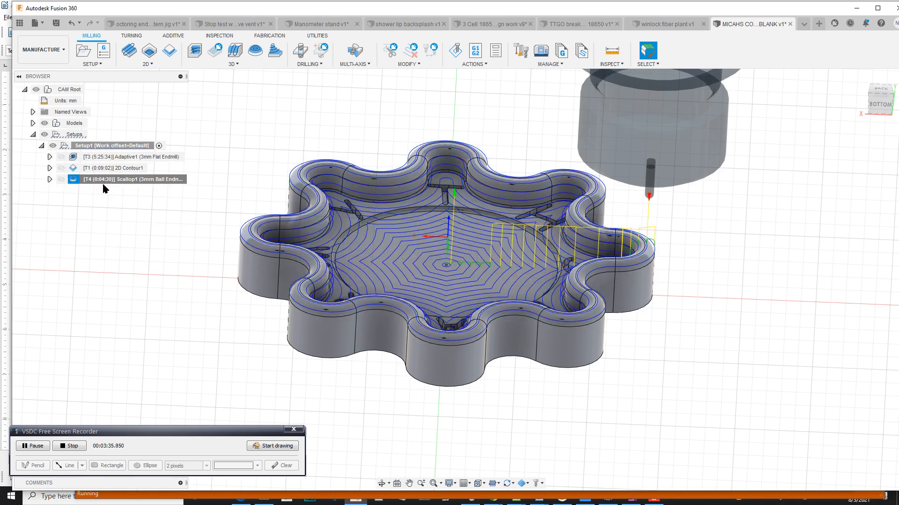
right_click(141, 182)
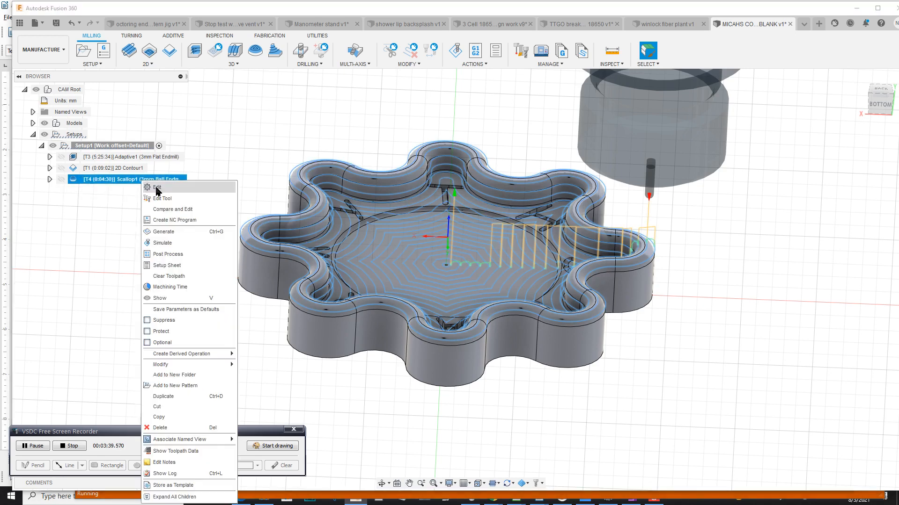
left_click(154, 186)
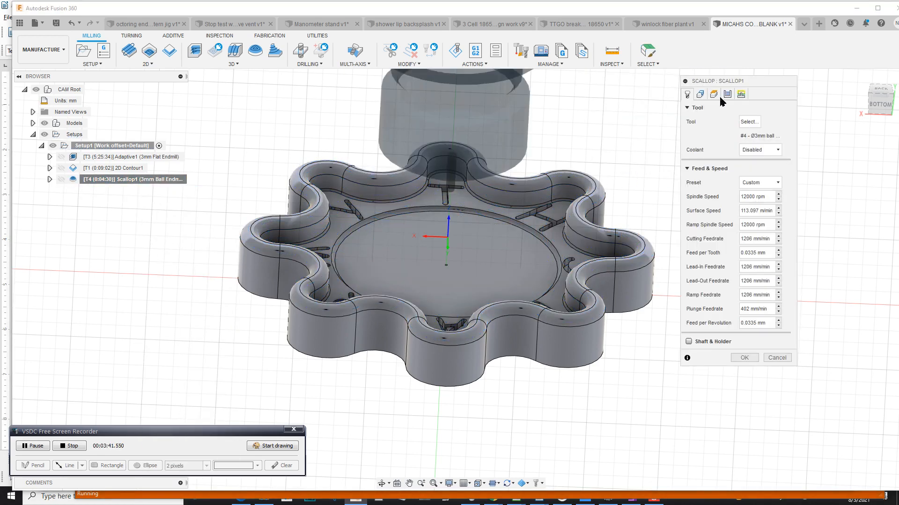
left_click(730, 94)
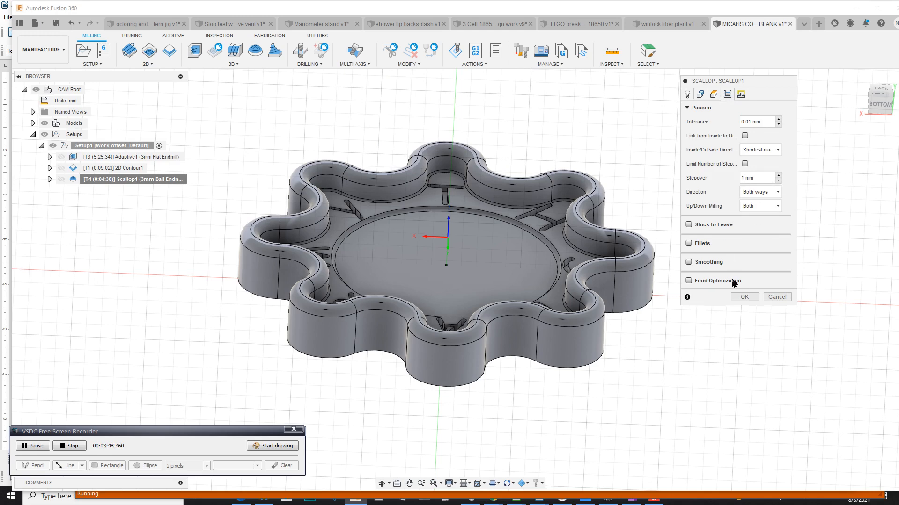
left_click(744, 297)
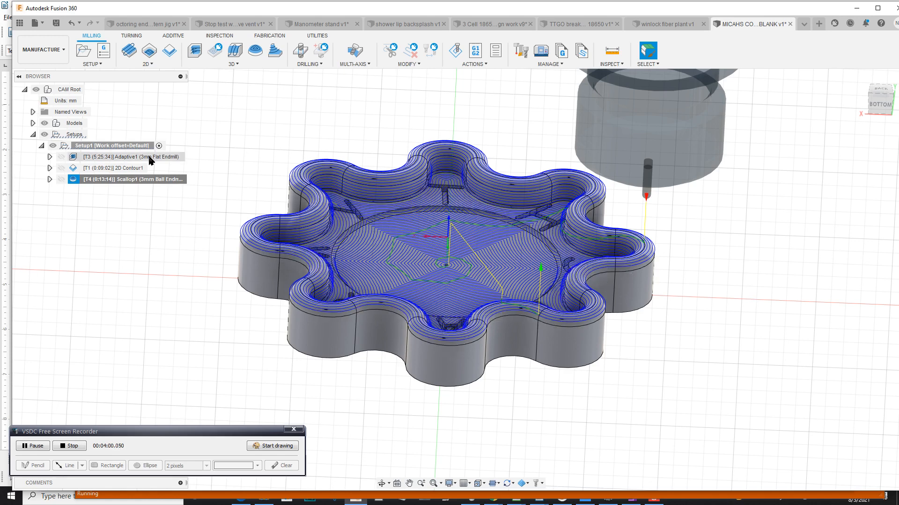
Step: Reorder Setup1 so that Scallop1 runs between Adaptive1 and 2D Contour1
left_click(125, 177)
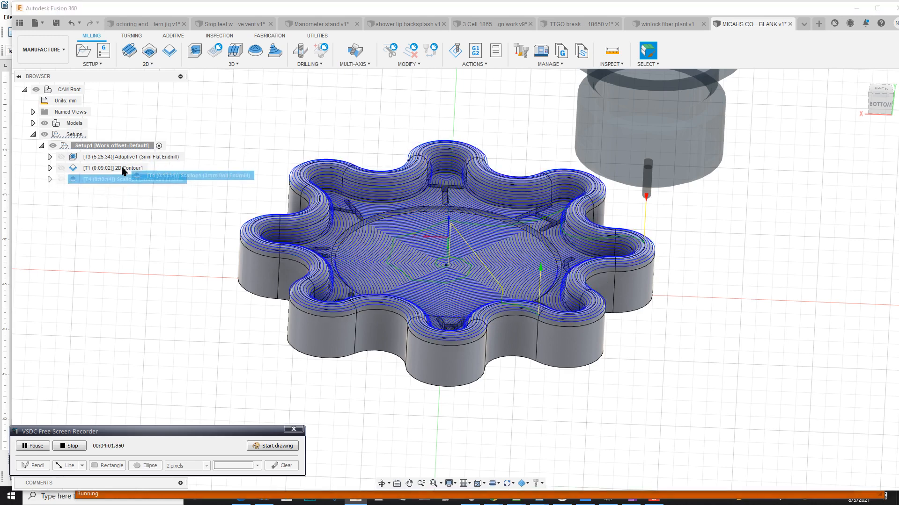
left_click_drag(121, 168, 133, 184)
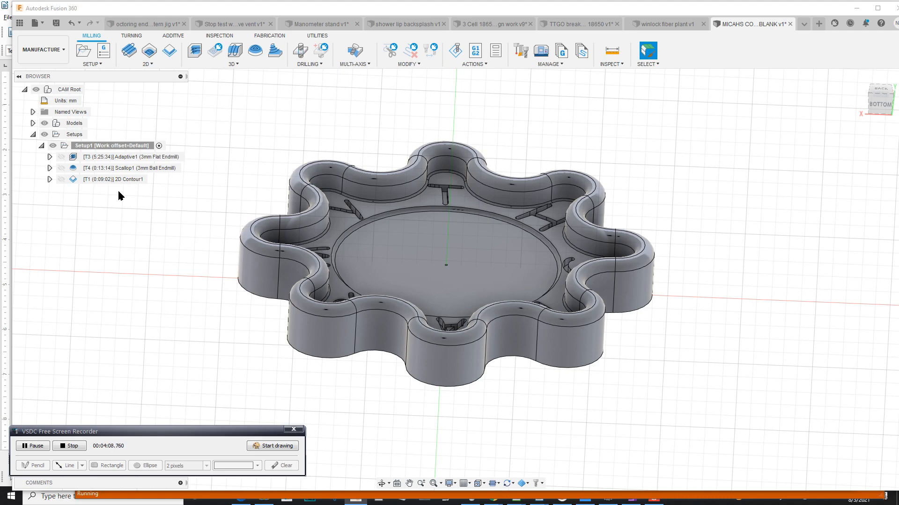
Step: Change 2D Contour1's tool to the 3mm Flat Endmill from the coaster document's tools and set its coolant to Disabled
left_click(113, 181)
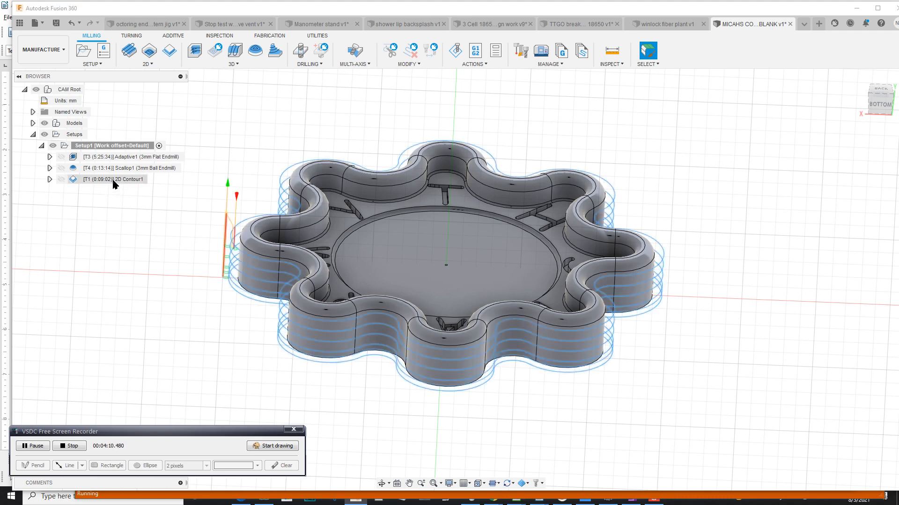
right_click(115, 183)
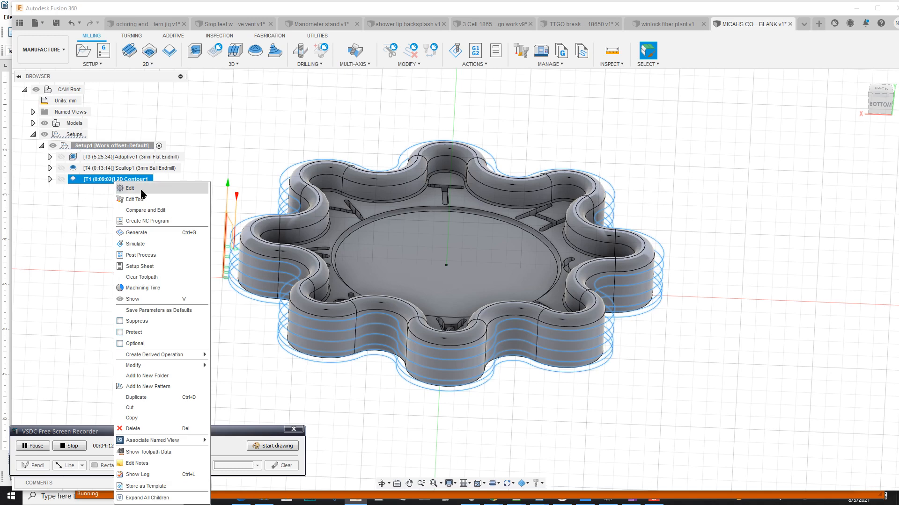
left_click(135, 188)
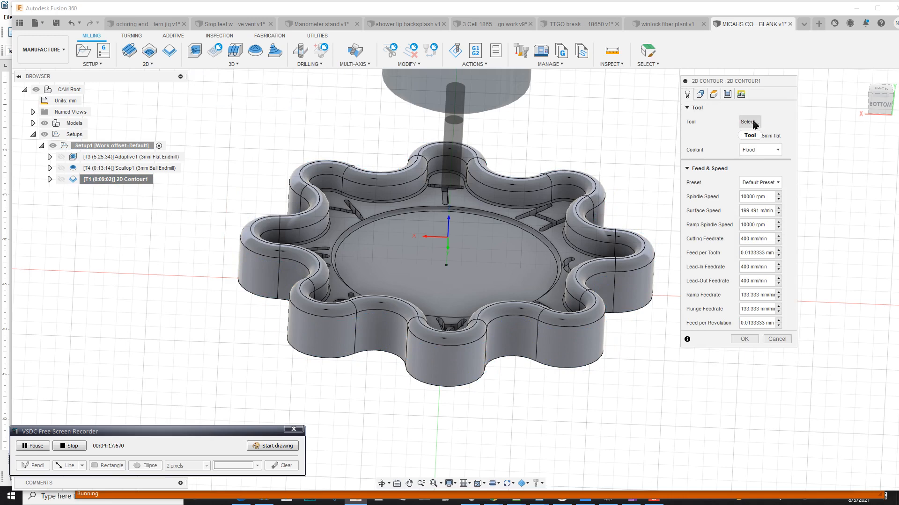
left_click(748, 122)
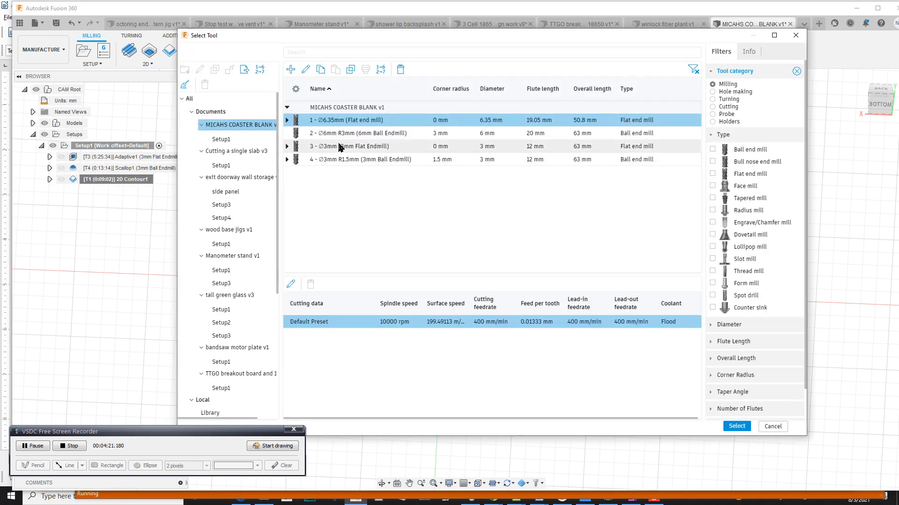
left_click(341, 146)
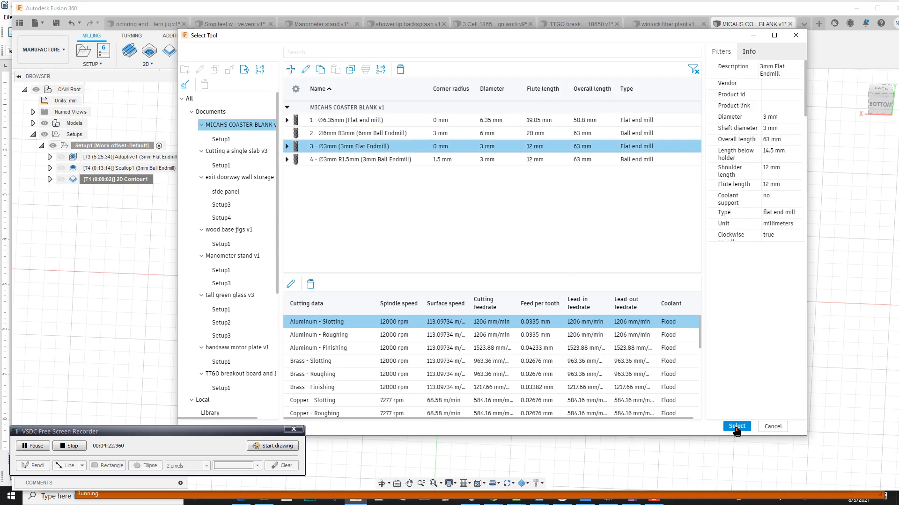
left_click(736, 426)
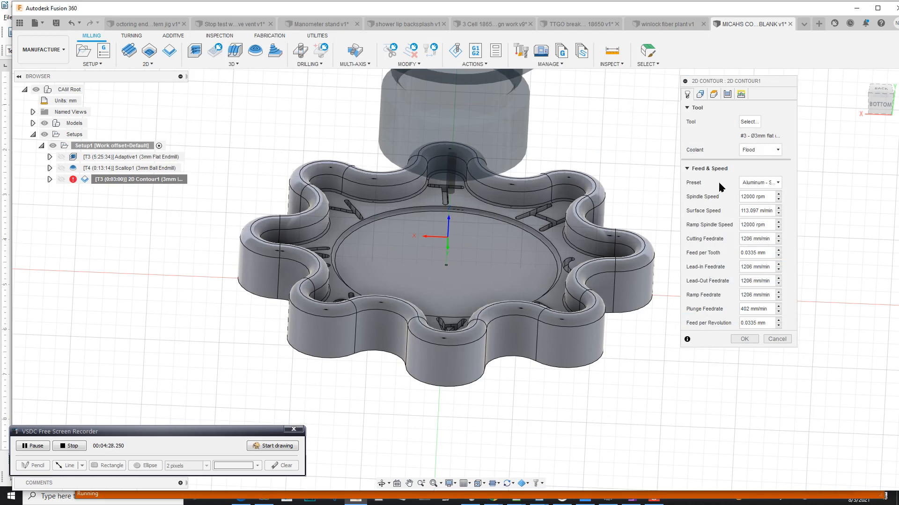
left_click(758, 149)
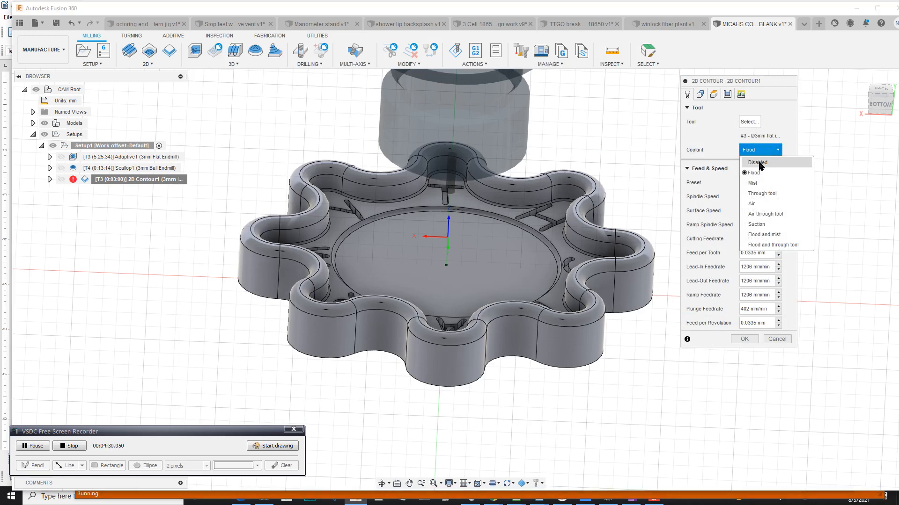
left_click(759, 168)
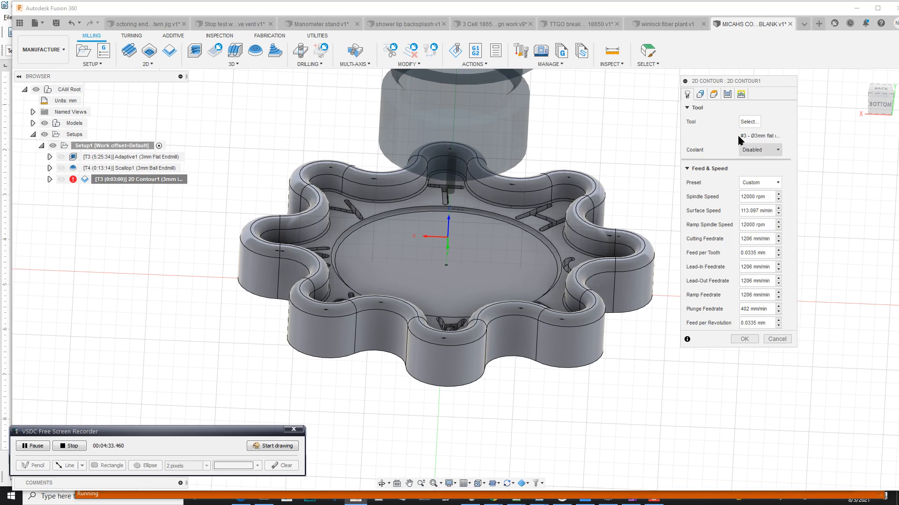
Step: Set 2D Contour1's maximum roughing stepdown to 1 mm and confirm the operation to regenerate its toolpath
left_click(728, 95)
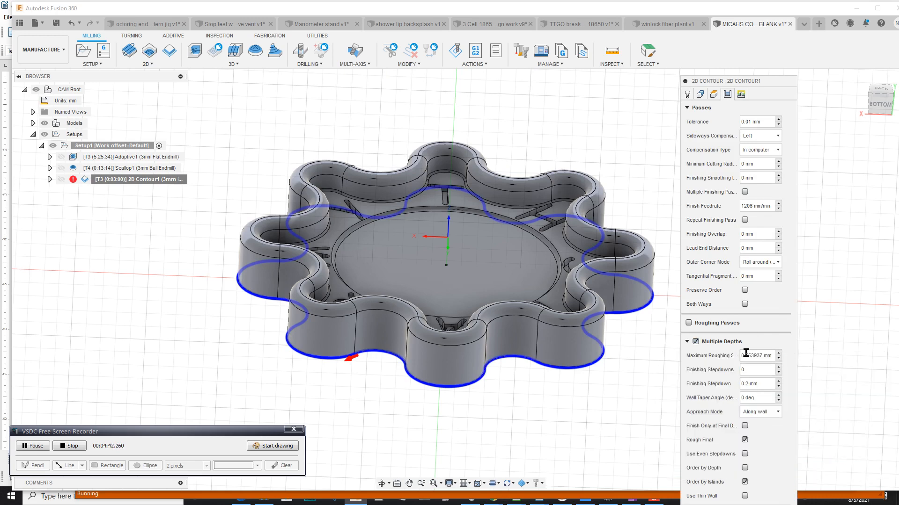
left_click_drag(762, 357, 731, 360)
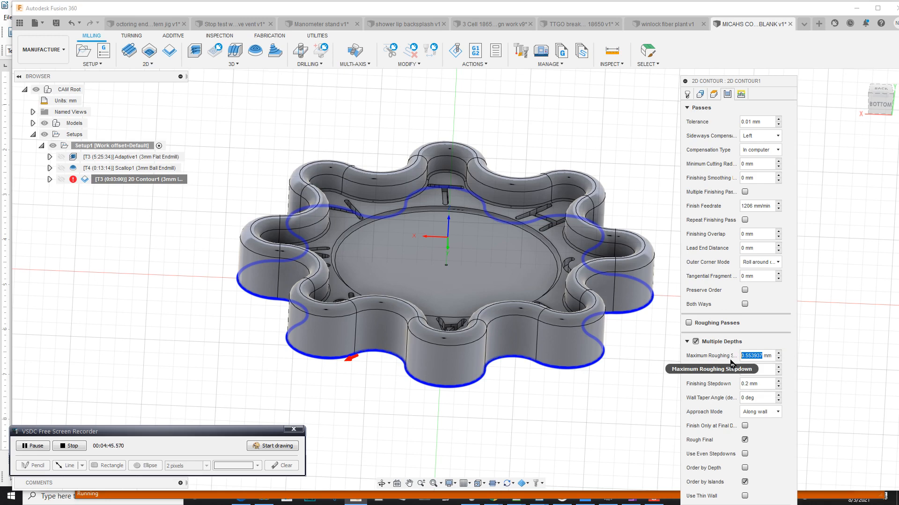
type("1.5")
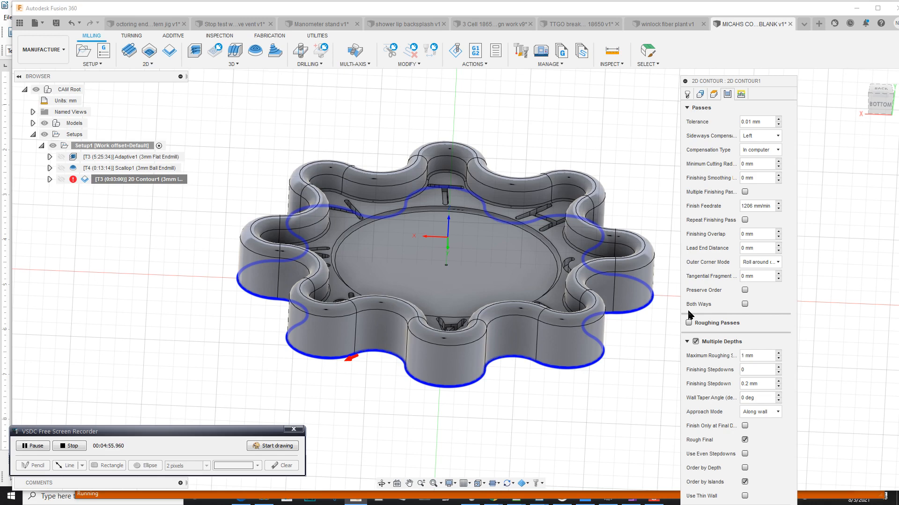
left_click(687, 342)
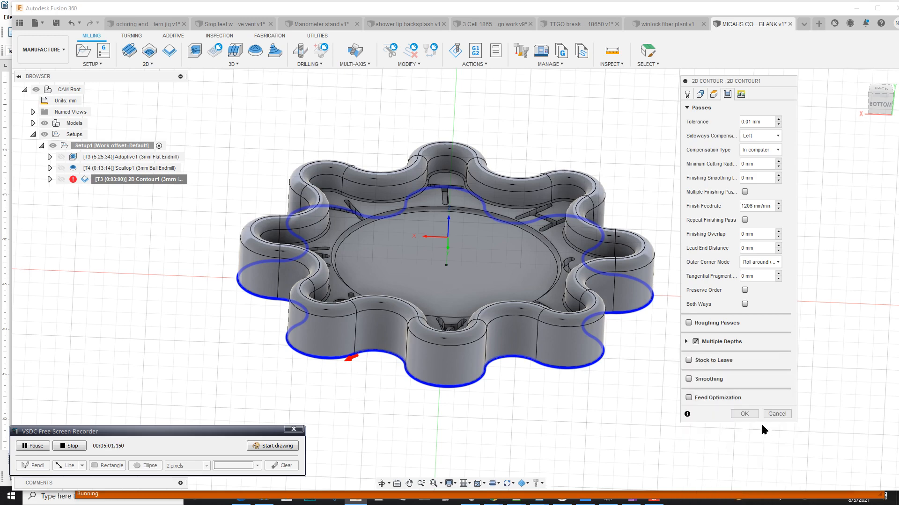
left_click(747, 414)
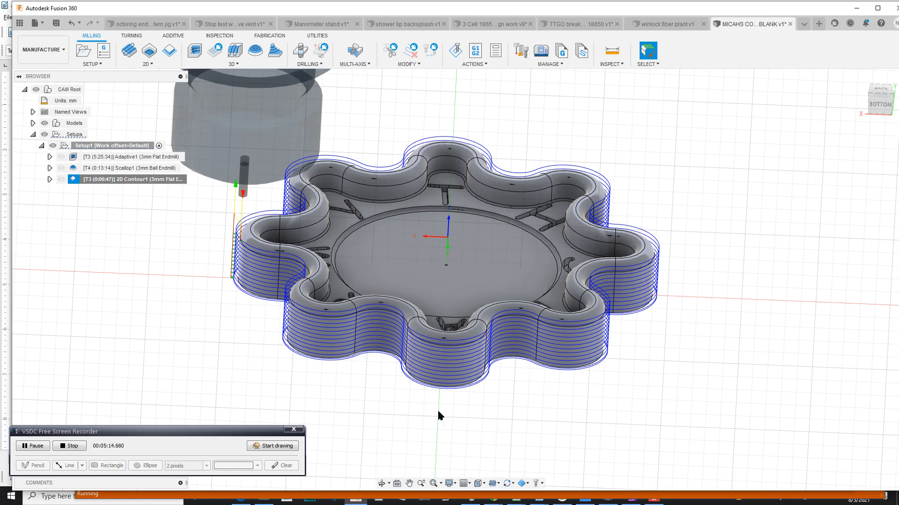
Step: Simulate all of Setup1's toolpaths at high playback speed, displaying only the tool's shaft instead of the holder
left_click(111, 147)
left_click(112, 148)
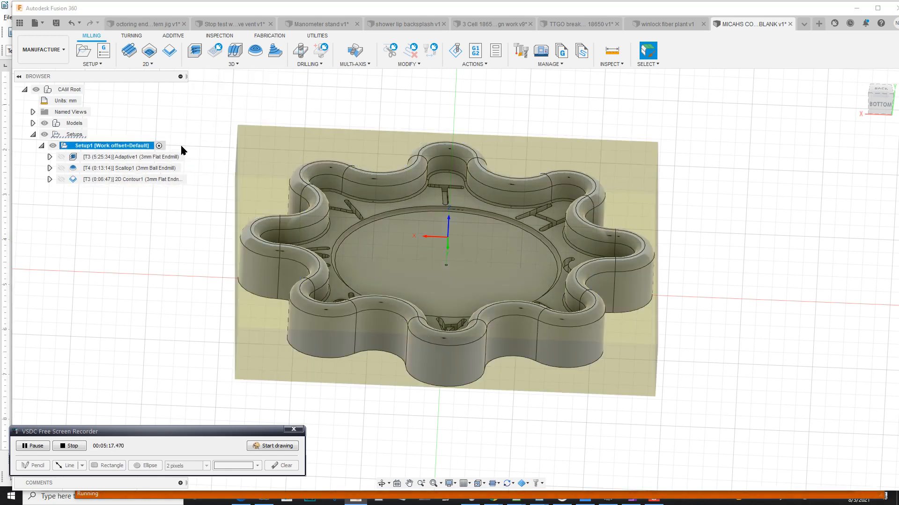
left_click(454, 53)
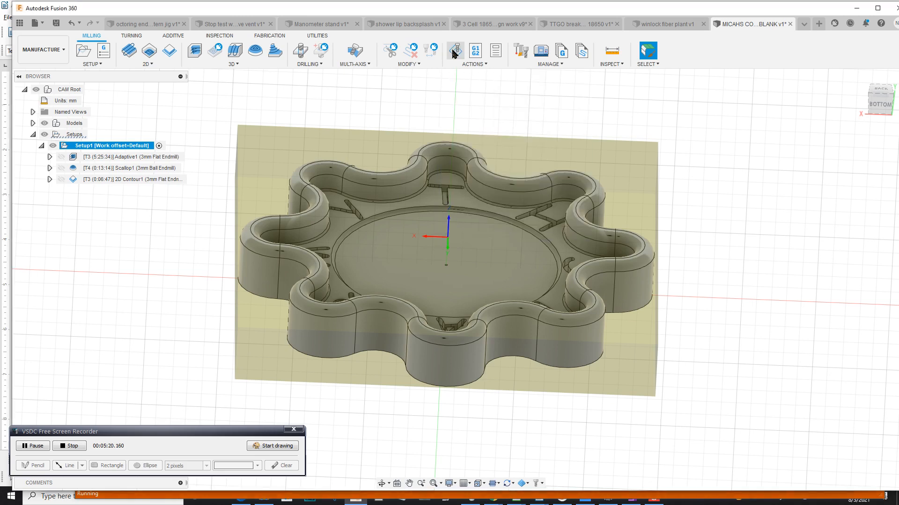
left_click_drag(495, 462, 517, 463)
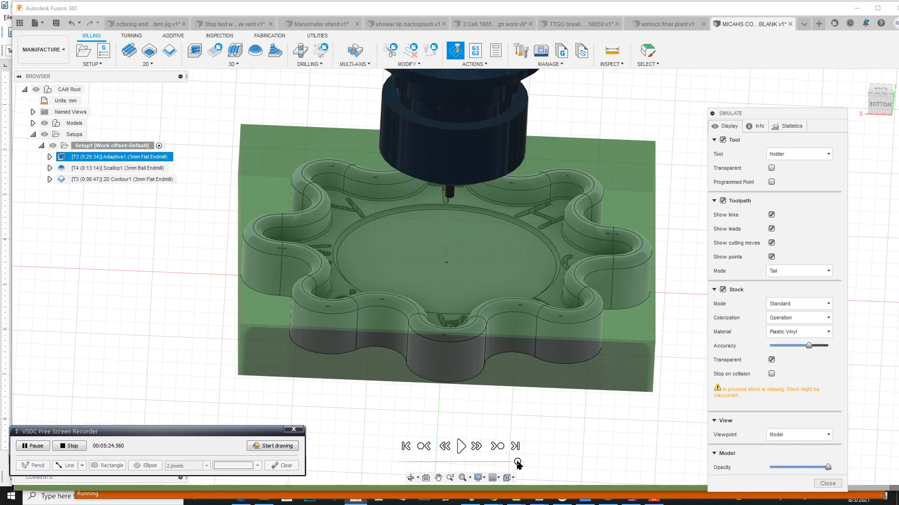
left_click(460, 447)
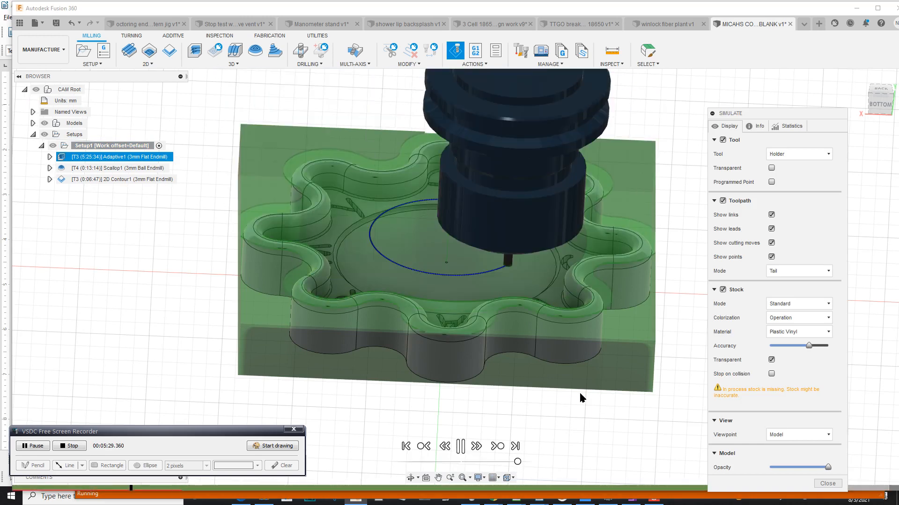
left_click(786, 154)
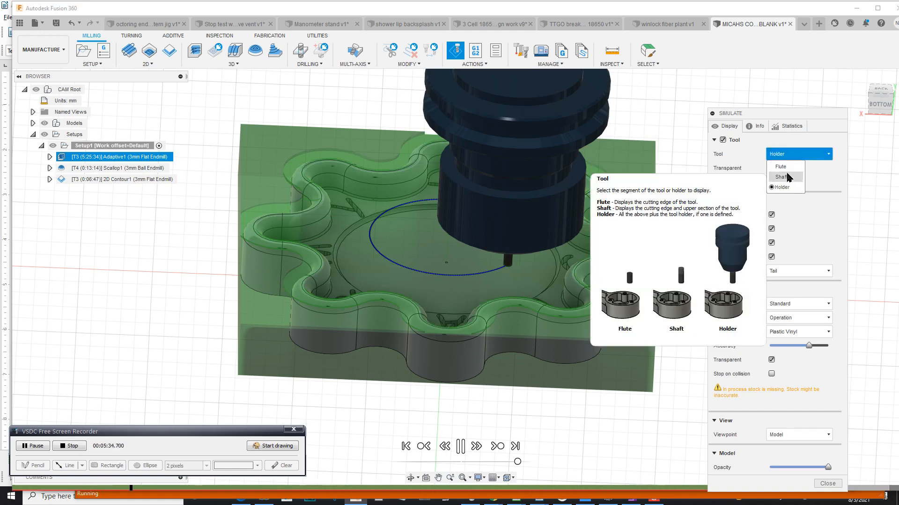
left_click(786, 176)
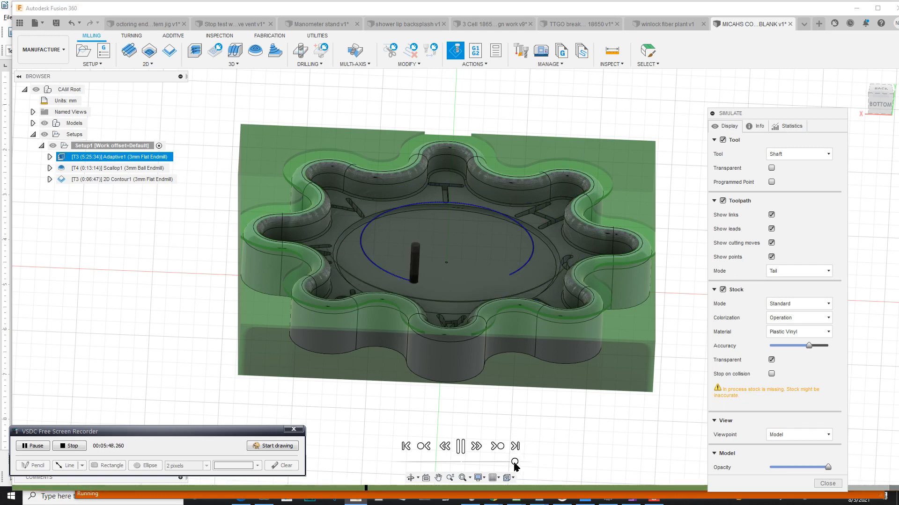
Step: Adjust the playback speed to follow the Scallop1 and 2D Contour1 passes, and close the simulation
left_click_drag(515, 463, 507, 464)
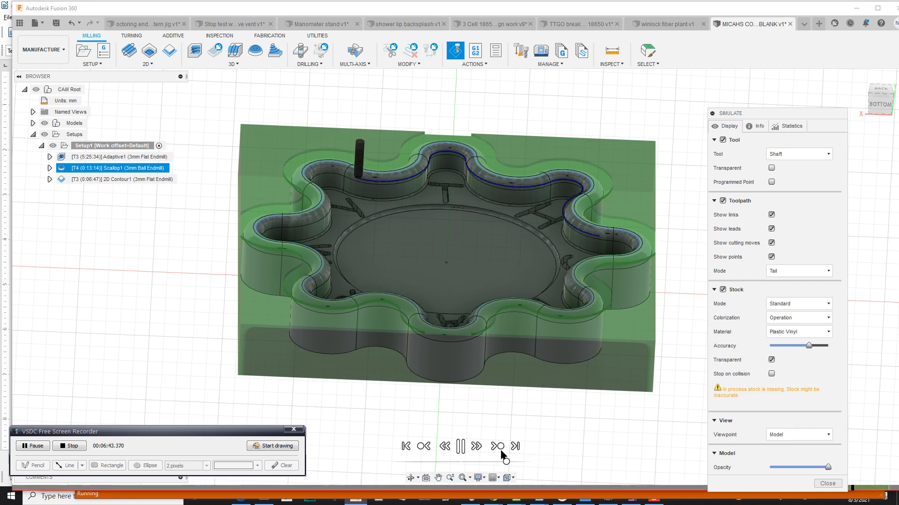
left_click(505, 463)
left_click_drag(506, 463, 503, 463)
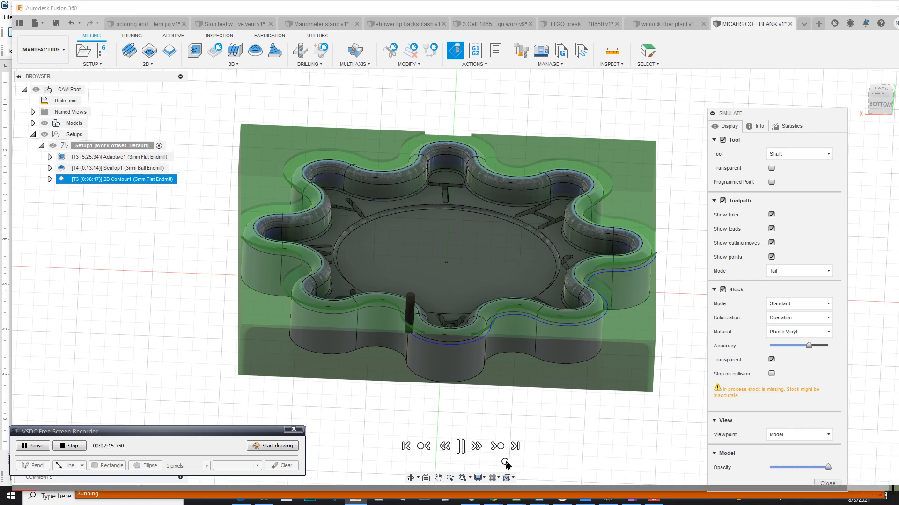
left_click_drag(505, 464, 511, 463)
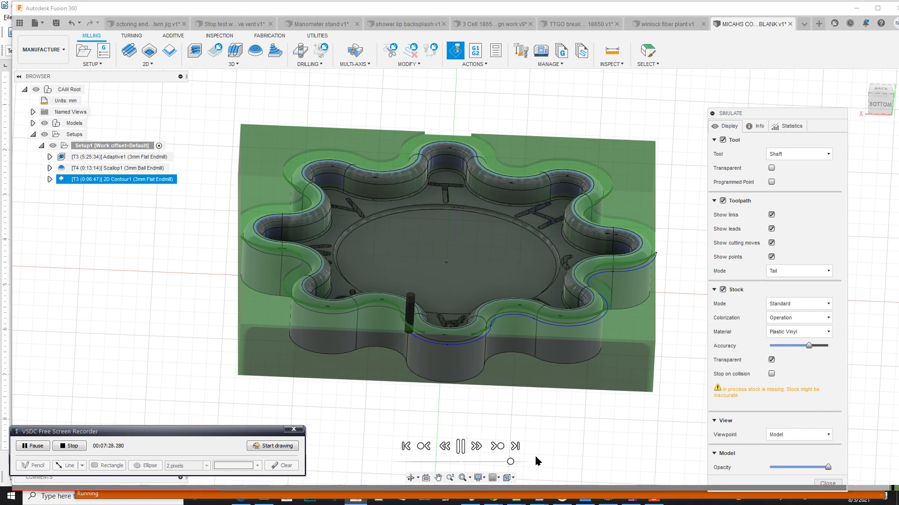
left_click(827, 484)
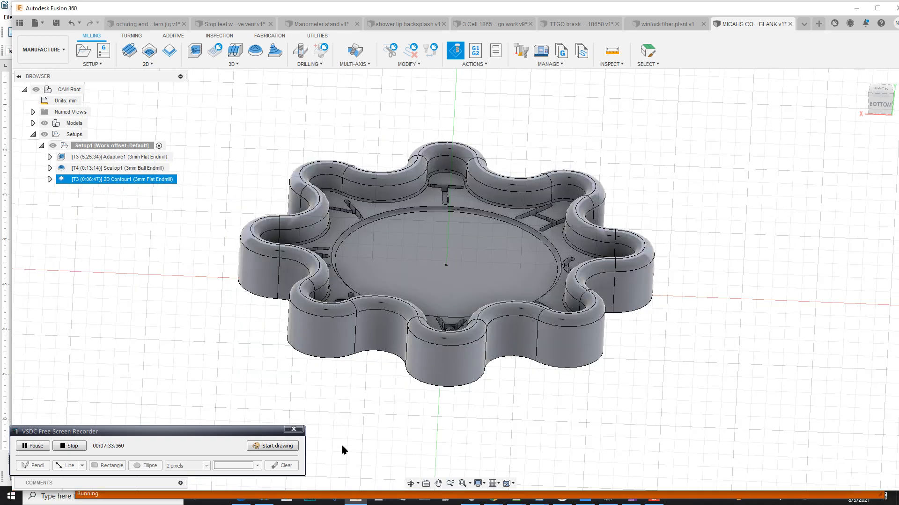
Step: Measure the distance between the facing inner edges of the two loops in the engraved letter B
left_click(879, 107)
middle_click_drag(879, 108, 873, 142, "shift")
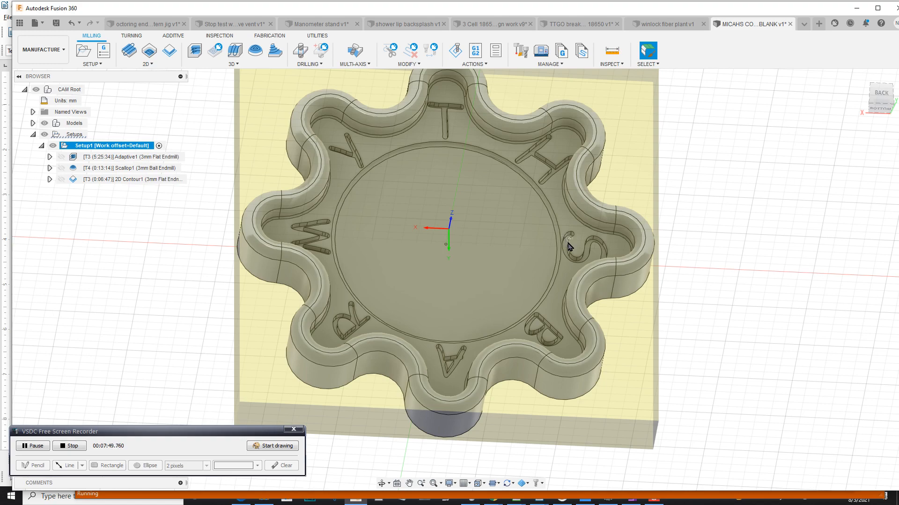
scroll(544, 340, "up", 2)
scroll(544, 341, "up", 5)
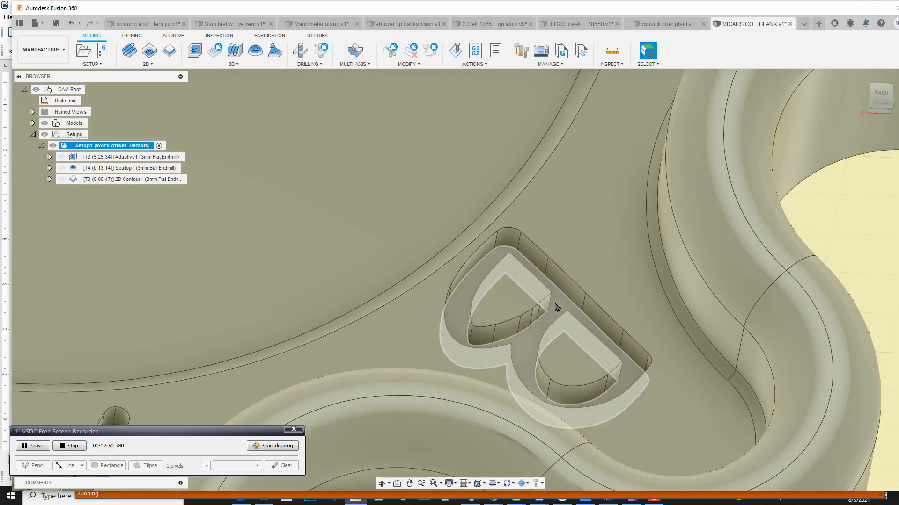
left_click(610, 64)
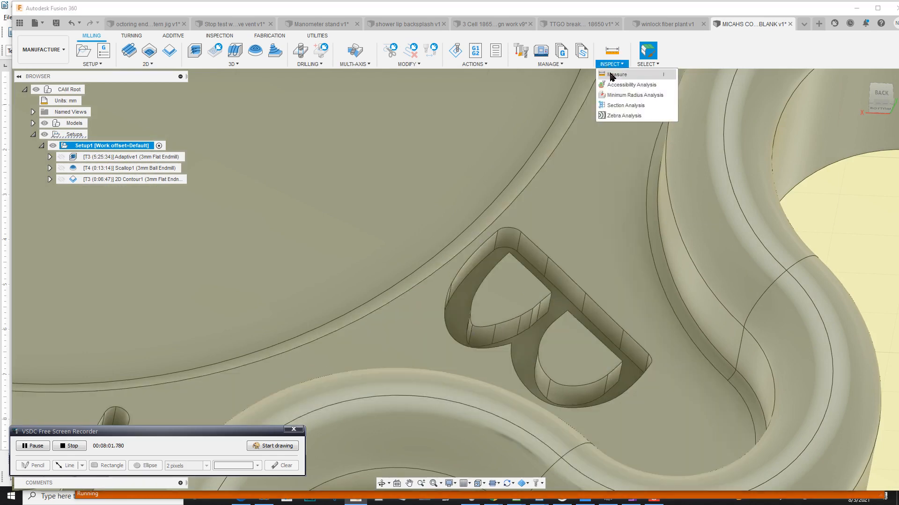
left_click(613, 77)
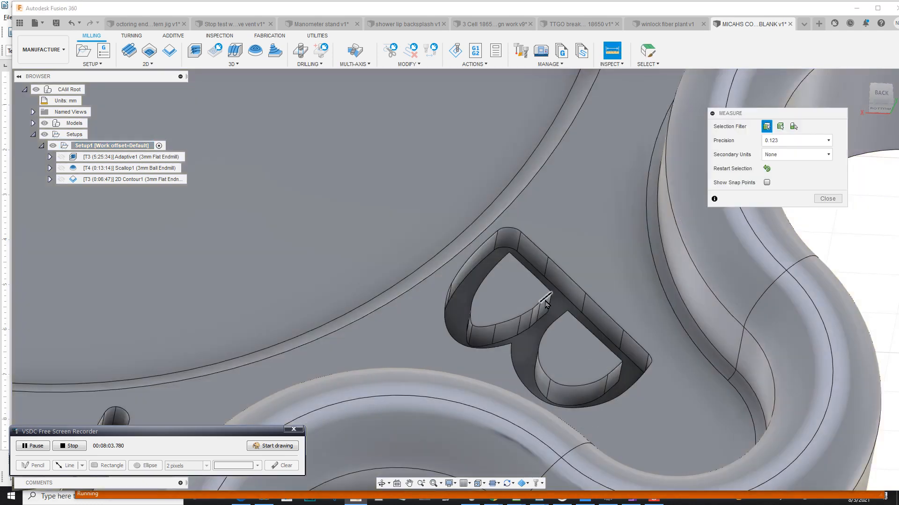
left_click(546, 300)
left_click(562, 316)
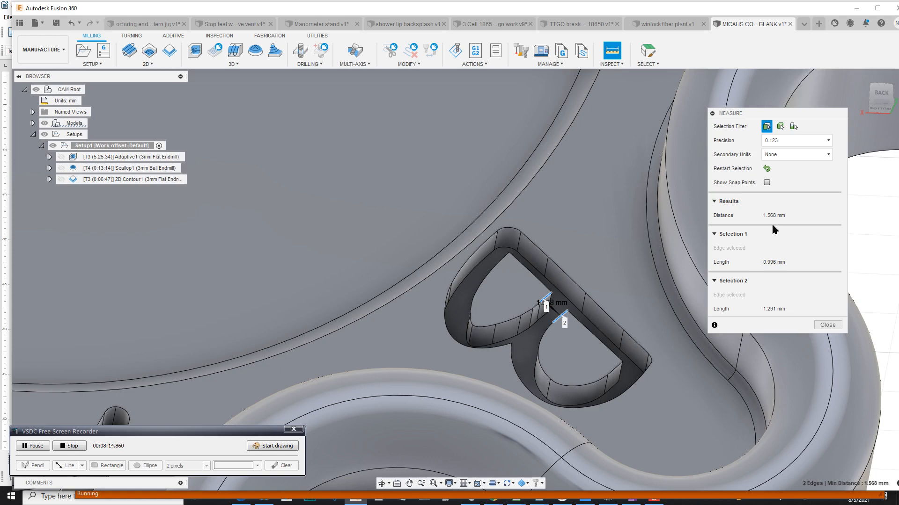
left_click(828, 324)
left_click(71, 447)
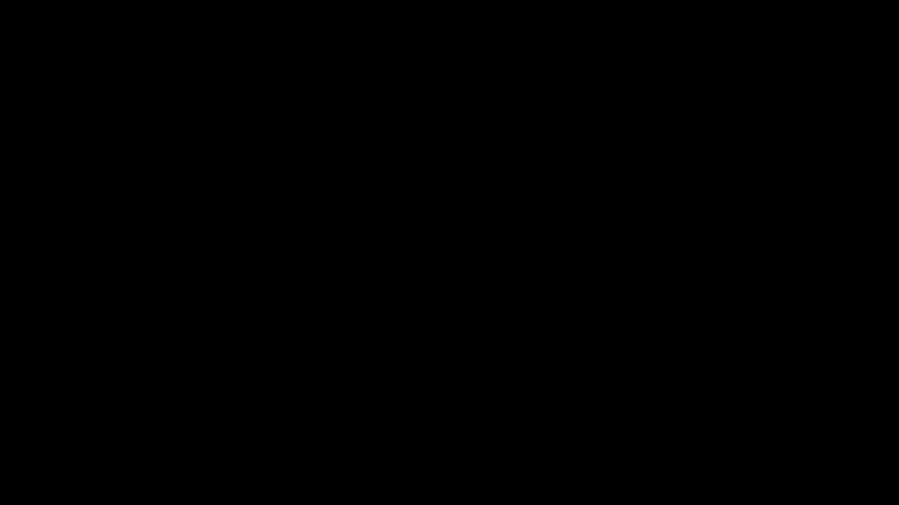